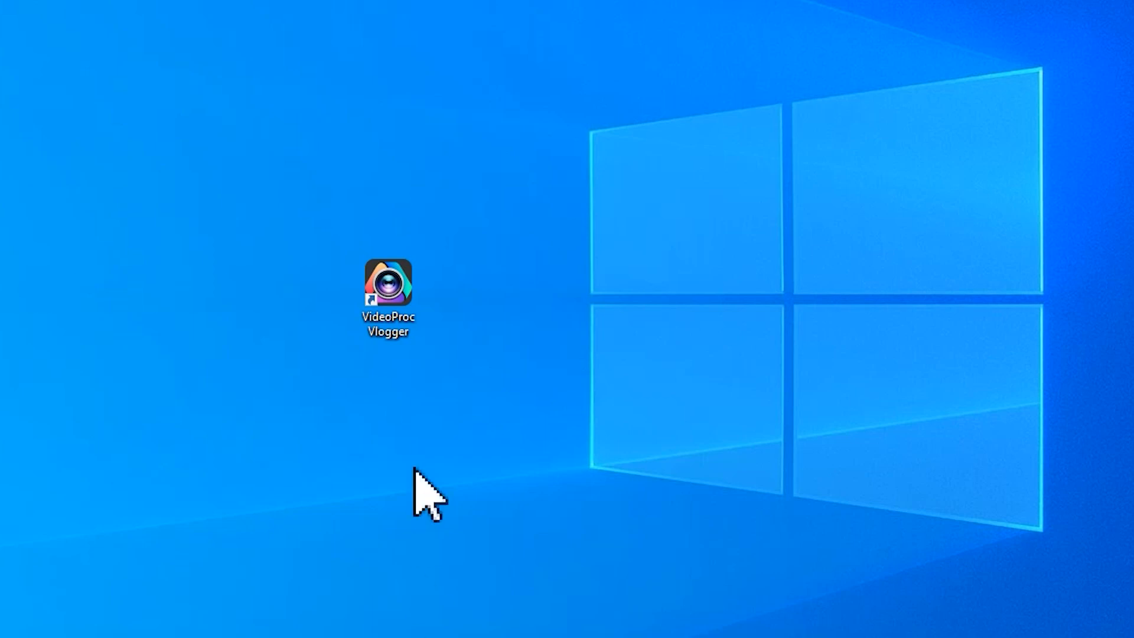
# Launch VideoProc Vlogger and create a new 1920 x 1080, 30 fps project named "text video".
pyautogui.doubleClick(414, 285)
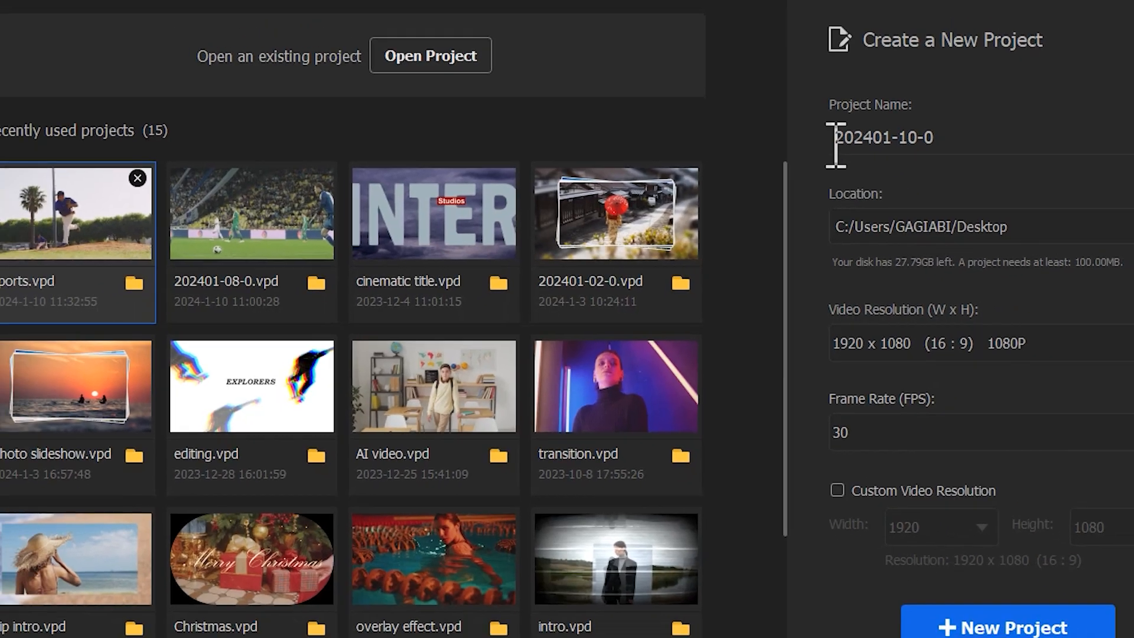
pyautogui.click(789, 171)
pyautogui.write('text video')
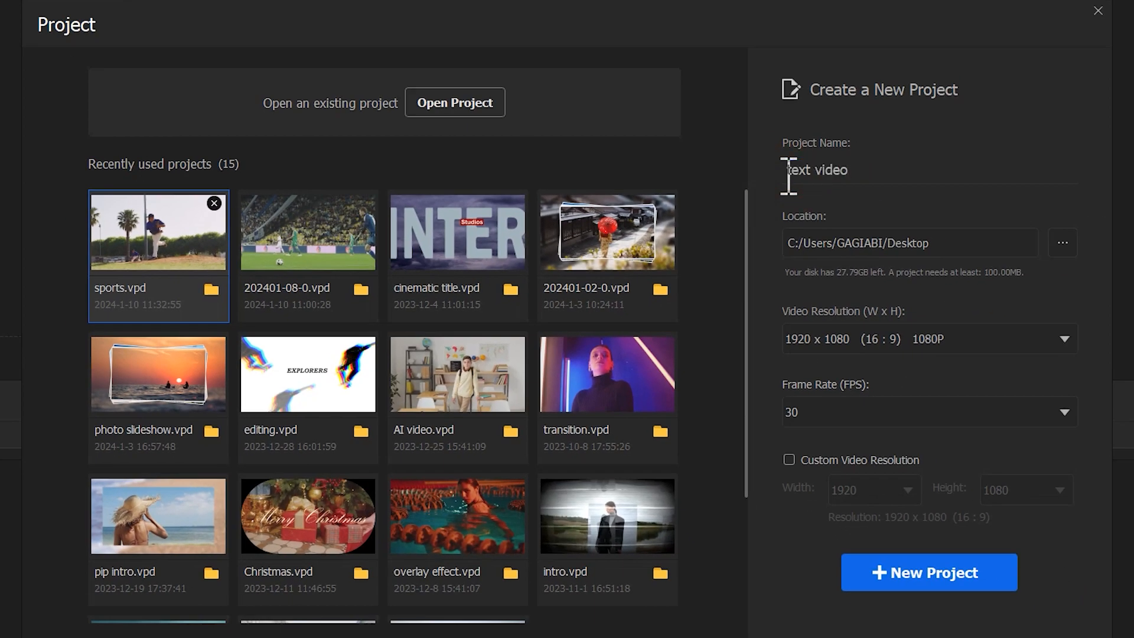
pyautogui.click(916, 576)
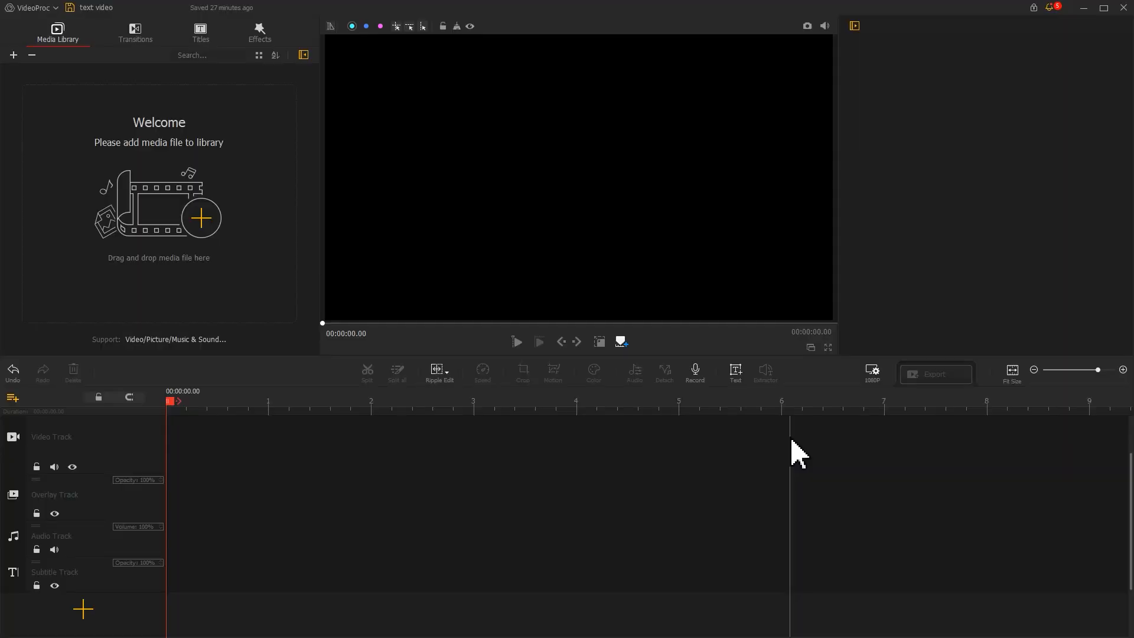
# Set the project background to a custom light purple color.
pyautogui.click(872, 372)
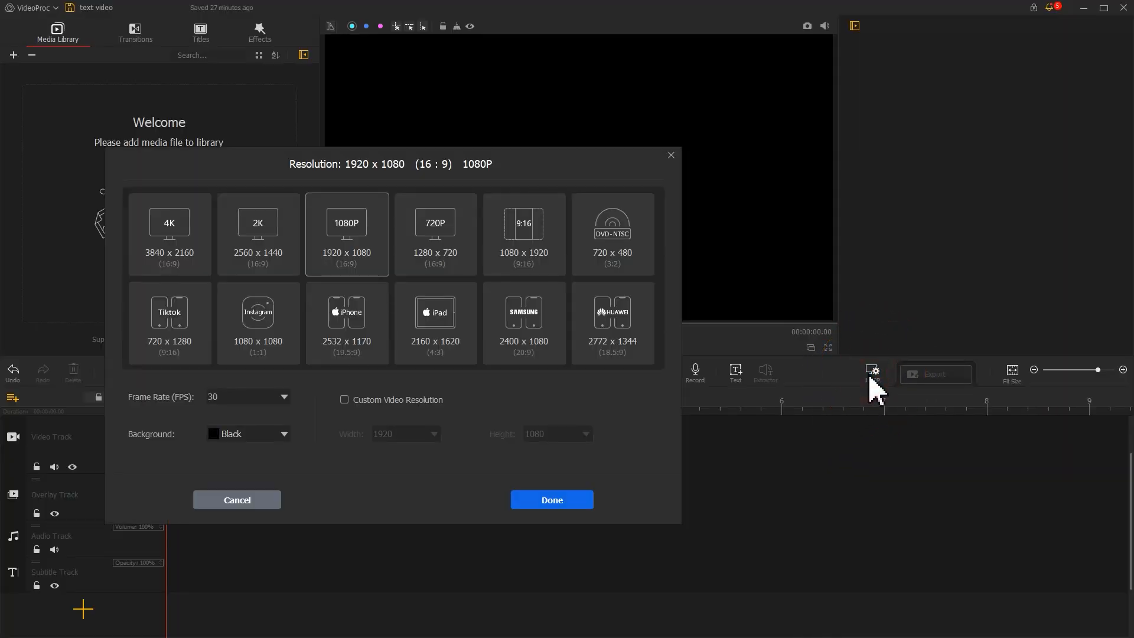
pyautogui.click(282, 437)
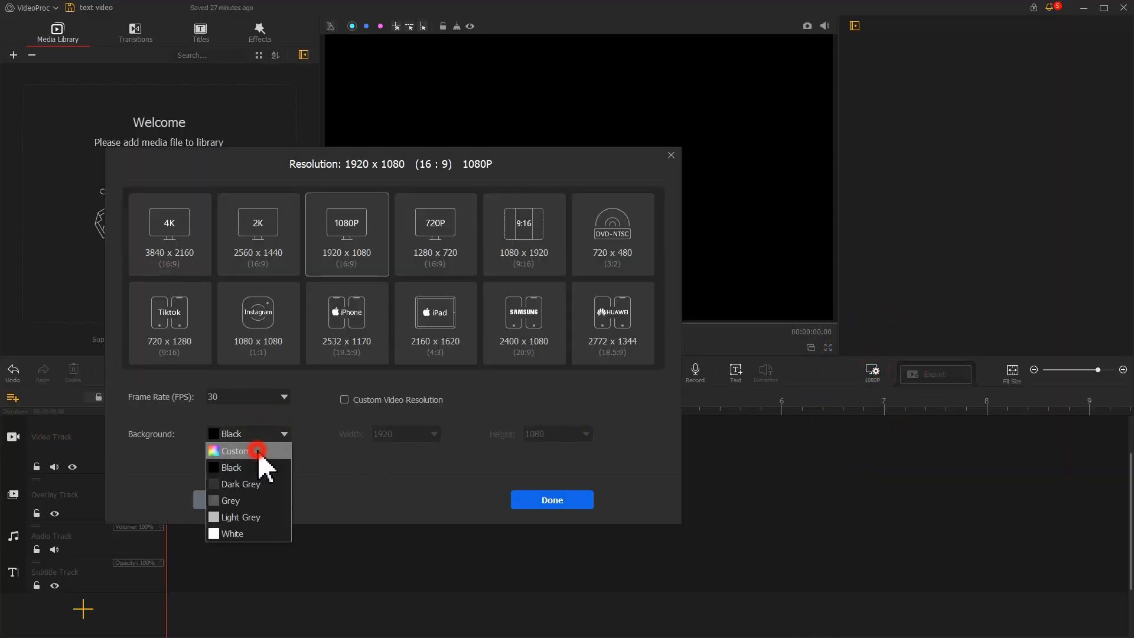
pyautogui.click(260, 460)
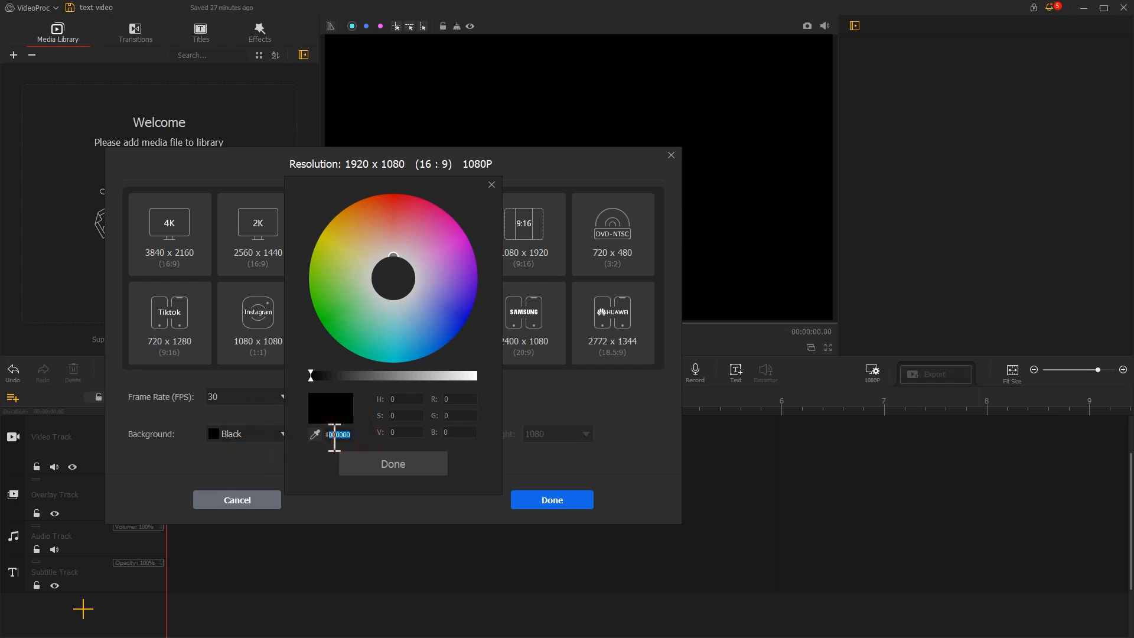
pyautogui.hotkey('ctrl', 'v')
pyautogui.click(384, 464)
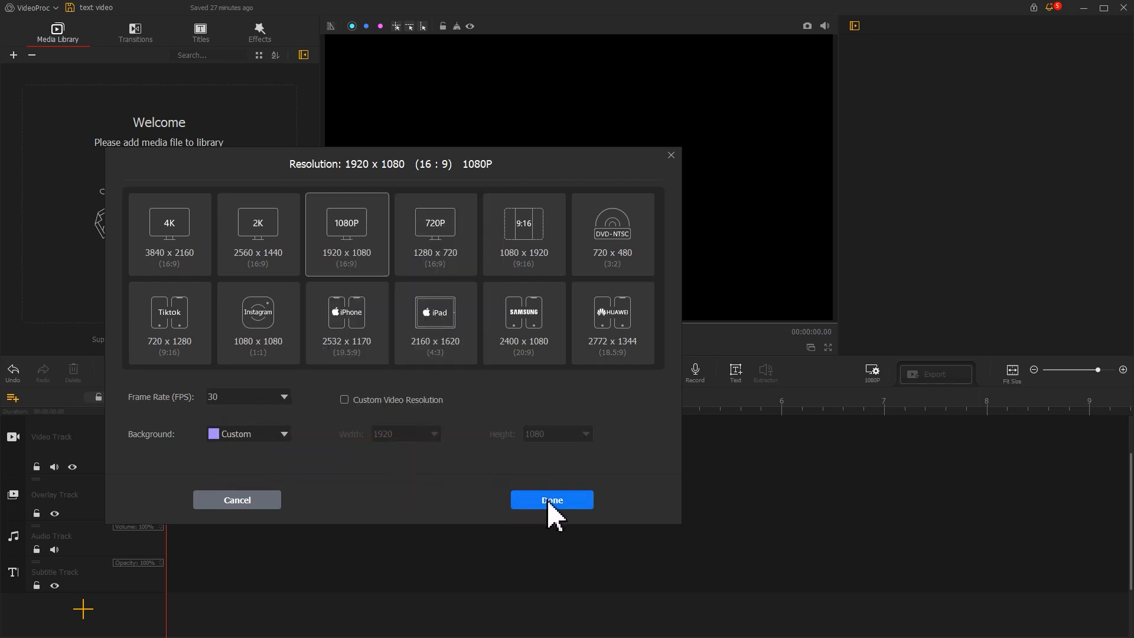
pyautogui.click(551, 502)
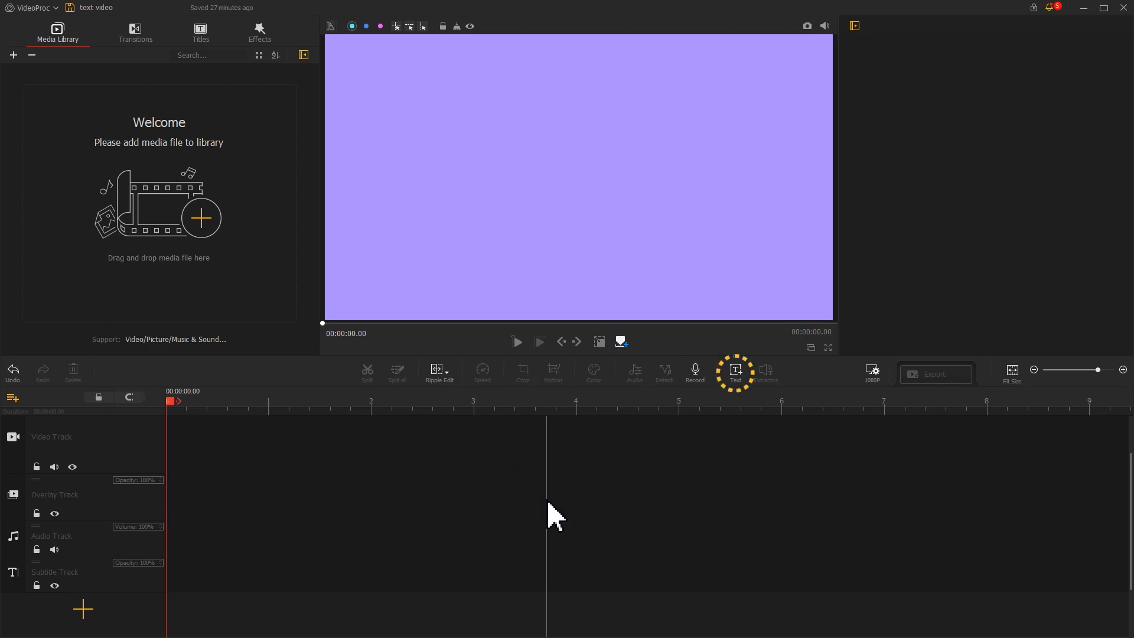
# Add a text clip to the timeline and set its wording to "2023".
pyautogui.click(735, 378)
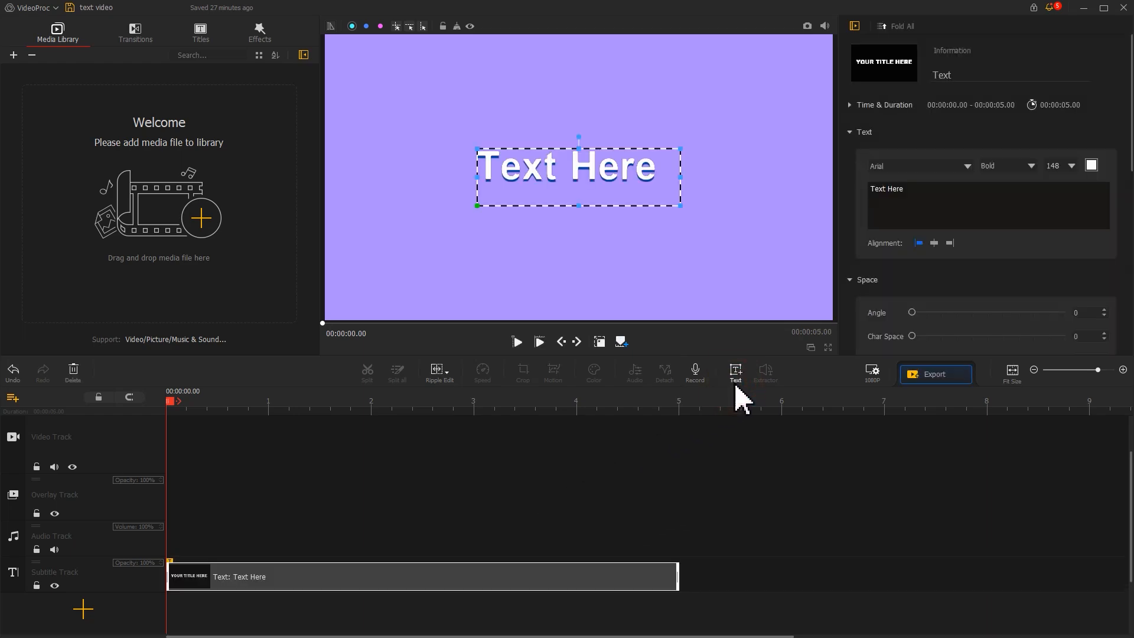
pyautogui.tripleClick(908, 189)
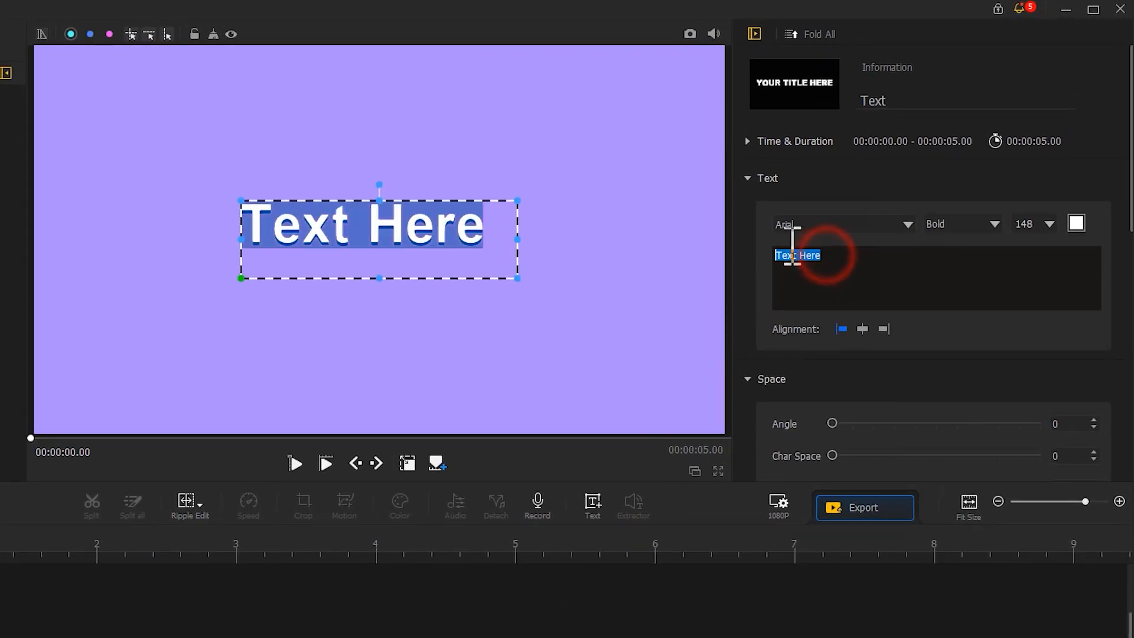
pyautogui.write('2023')
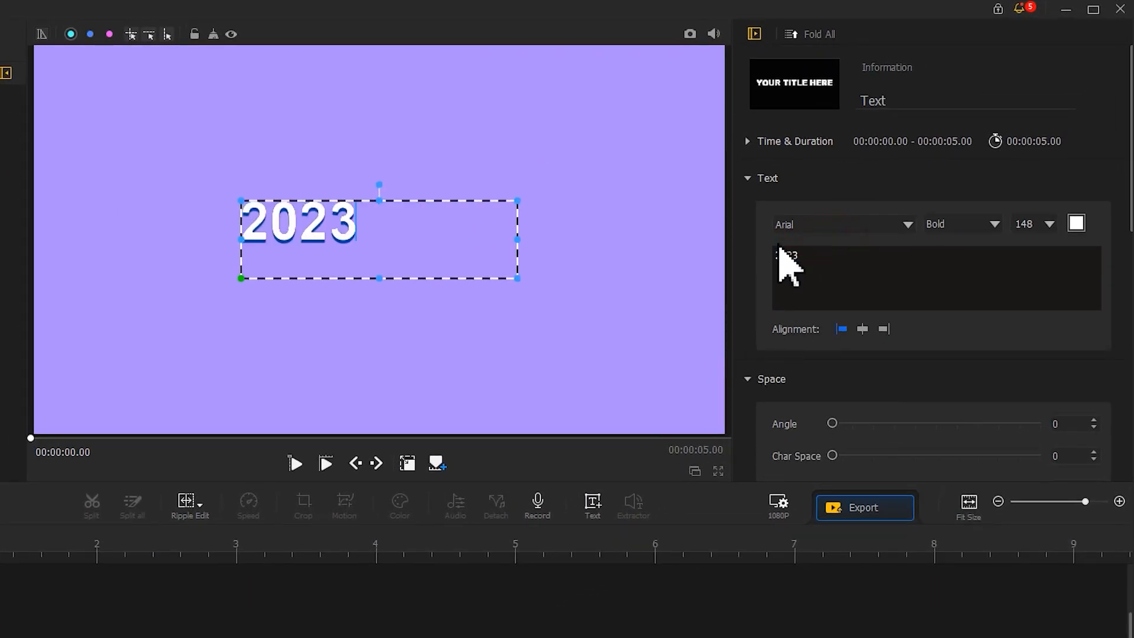
# Set the 2023 text's font to Arial Rounded MT Bold and its size to 300.
pyautogui.click(835, 224)
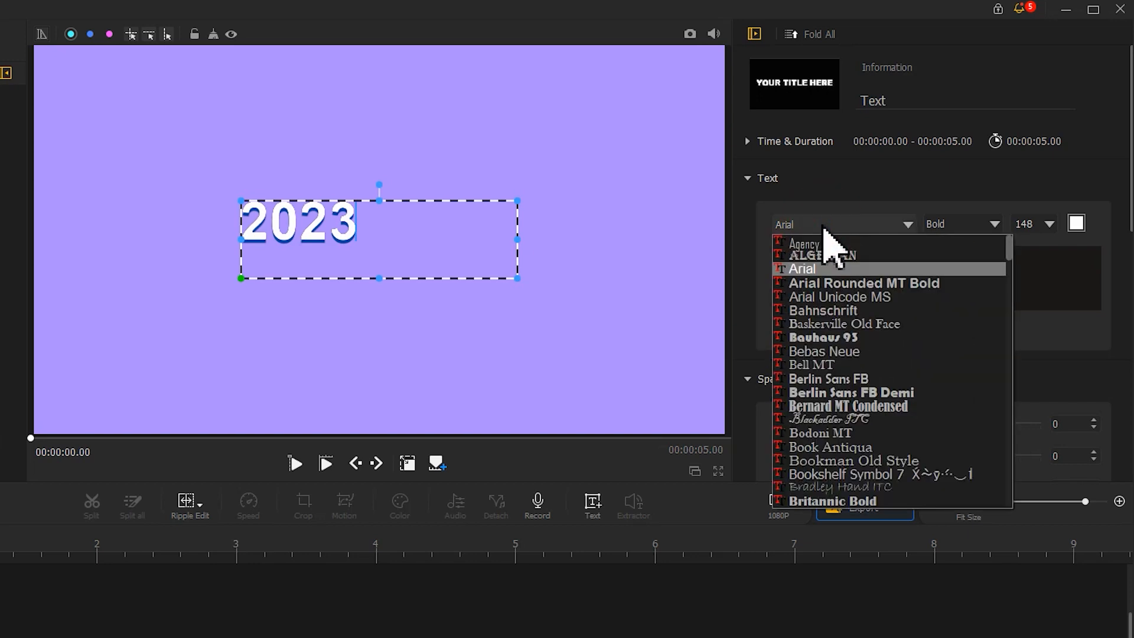
pyautogui.click(848, 284)
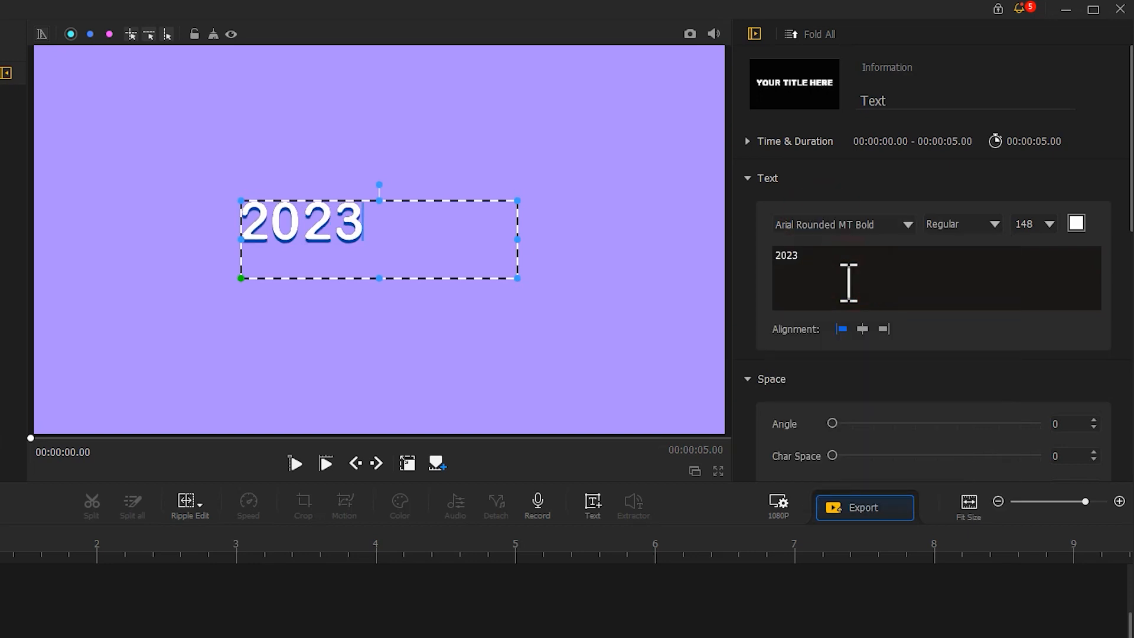
pyautogui.doubleClick(1022, 225)
pyautogui.write('300')
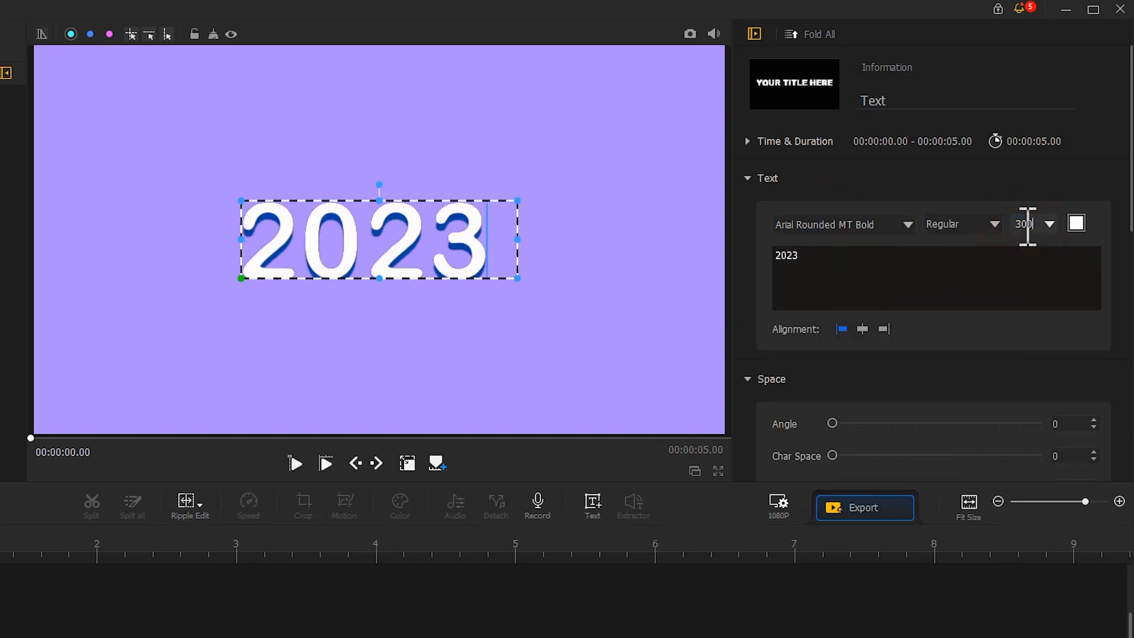
# Resize the text box to fit around the enlarged 2023 and center it in the frame.
pyautogui.moveTo(379, 278); pyautogui.dragTo(381, 305)
pyautogui.moveTo(519, 248); pyautogui.dragTo(479, 269)
pyautogui.click(410, 461)
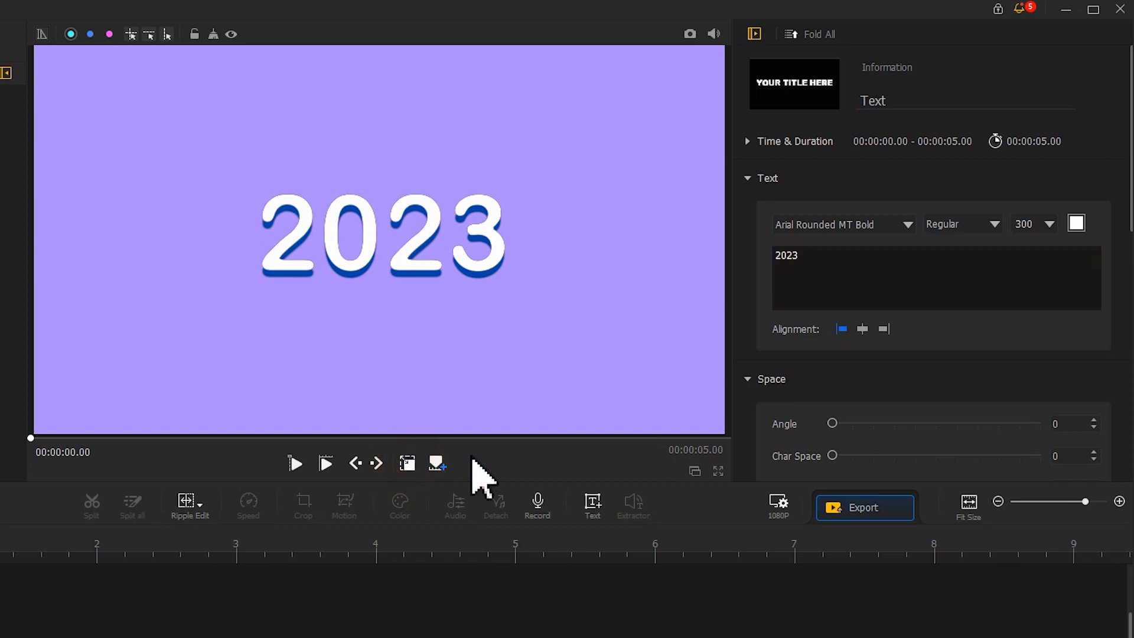
# Set the 2023 text color to bright green (#16ff12).
pyautogui.click(1077, 223)
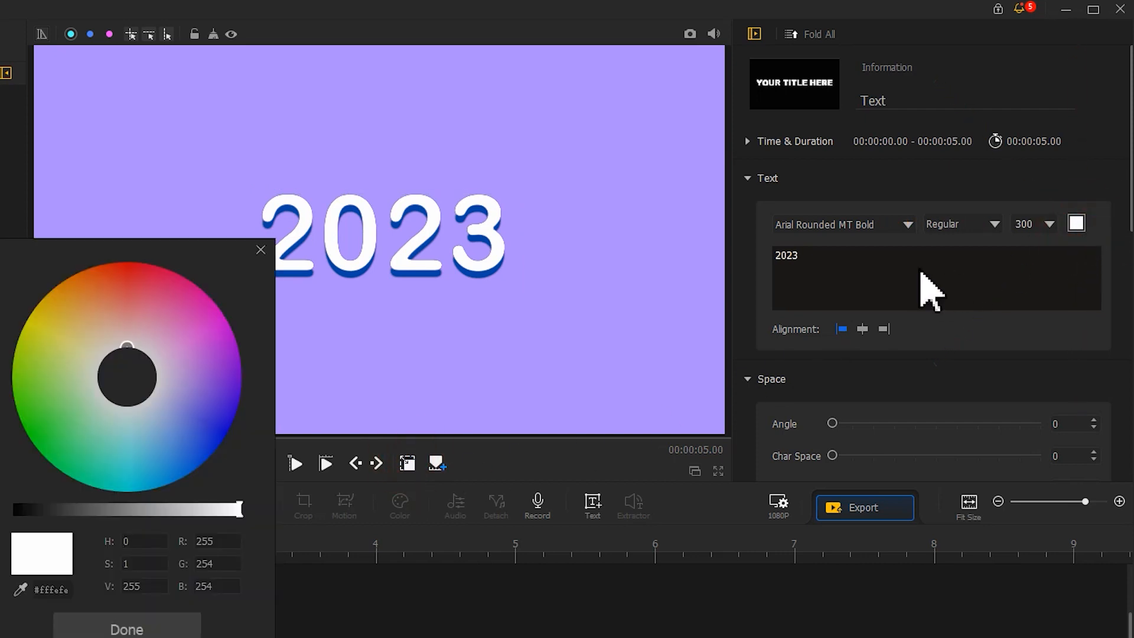
pyautogui.moveTo(65, 420); pyautogui.dragTo(31, 430)
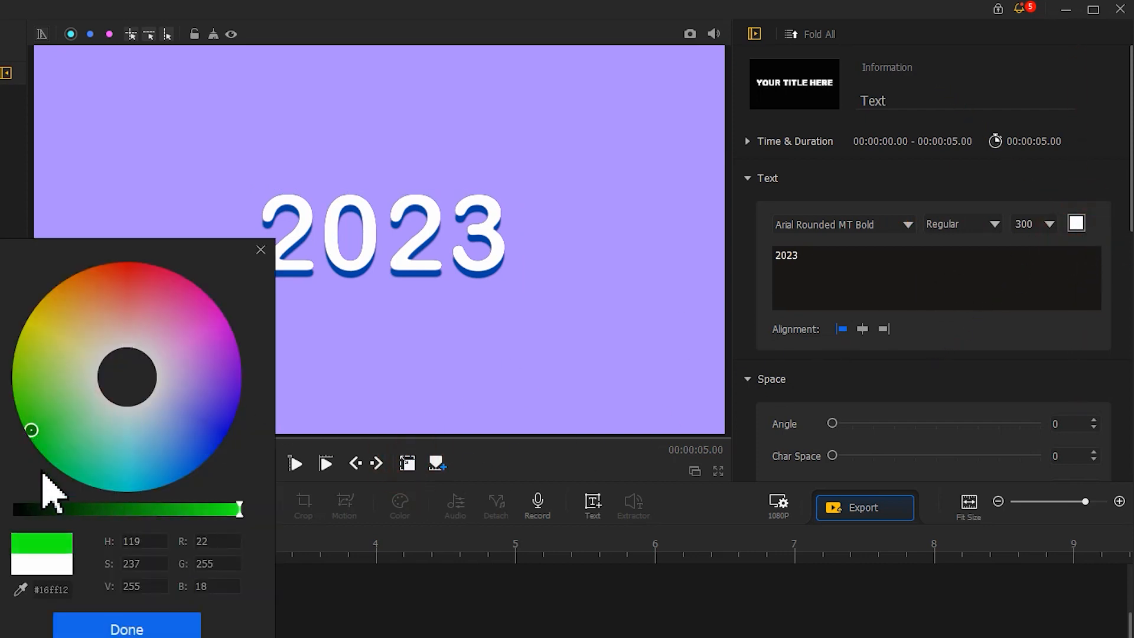
pyautogui.click(149, 630)
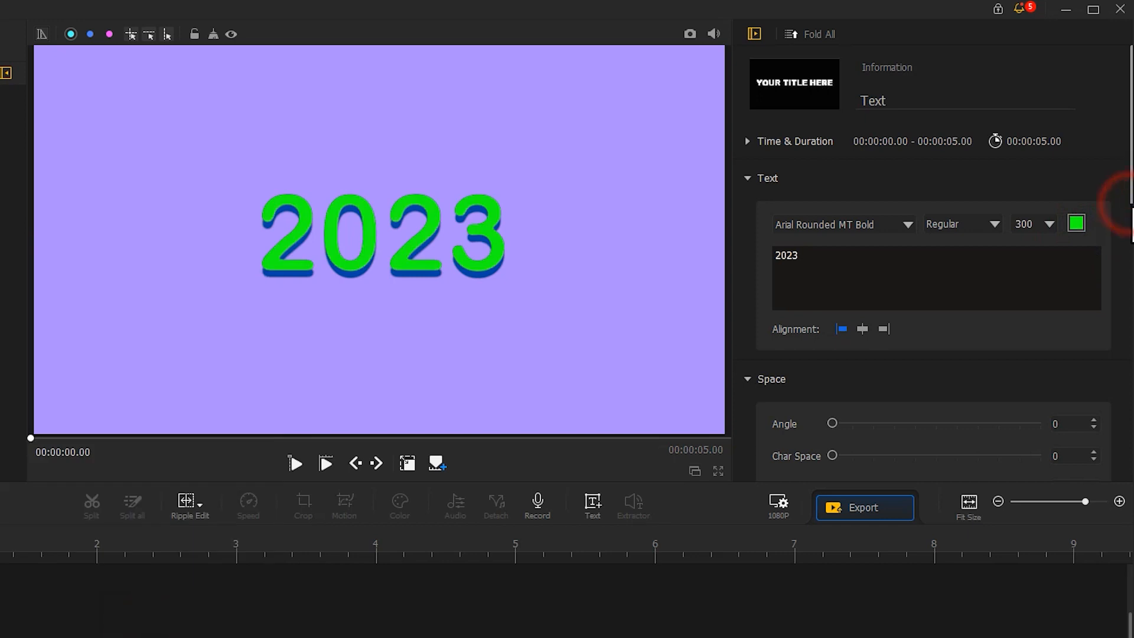
# Set the text shadow color of the 2023 title to near-black #010804.
pyautogui.scroll(-10, 1107, 284)
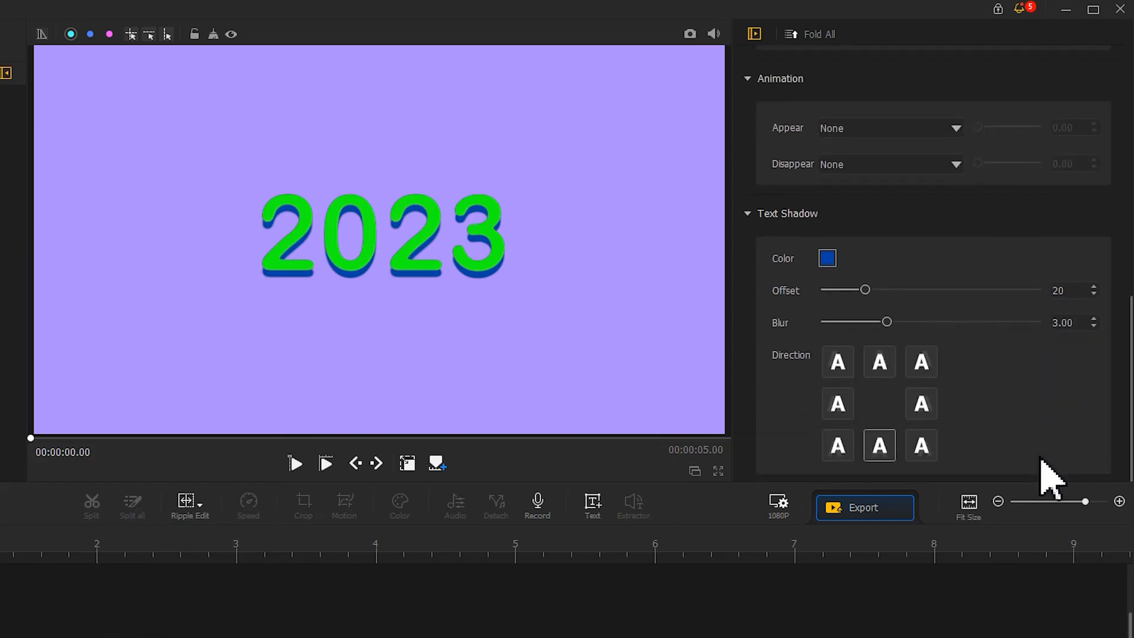
pyautogui.click(829, 260)
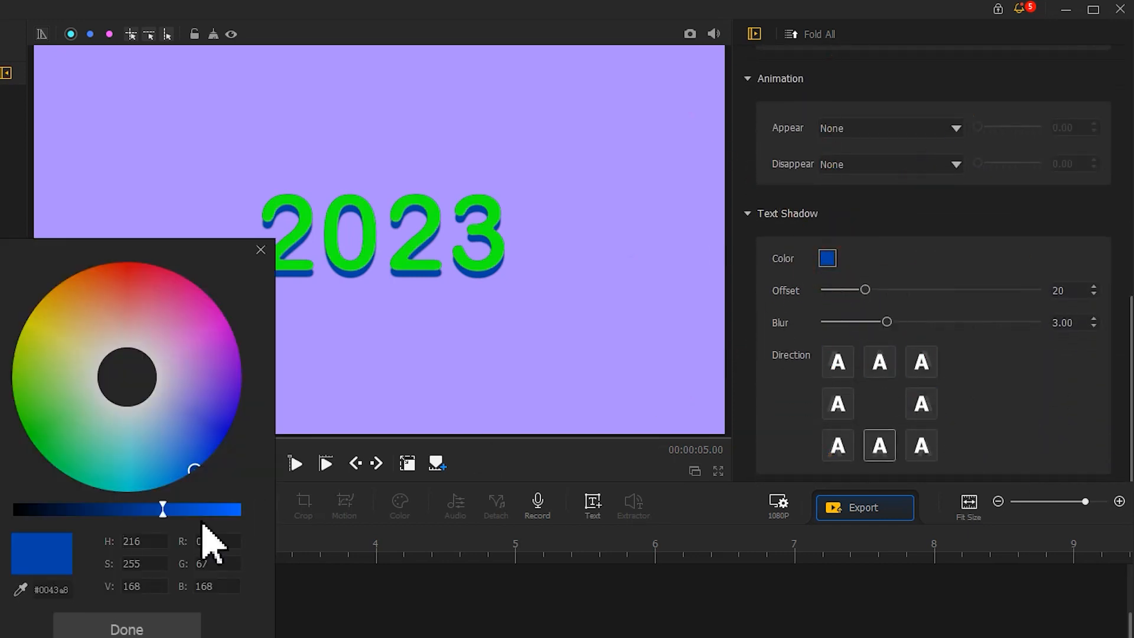
pyautogui.write('010804')
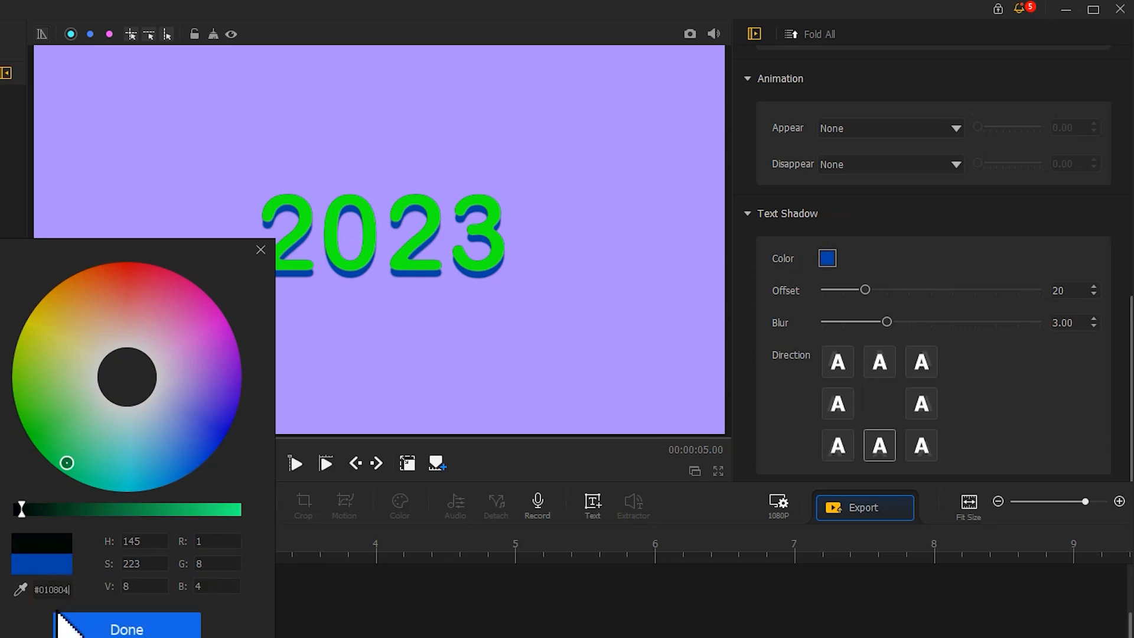
pyautogui.click(59, 623)
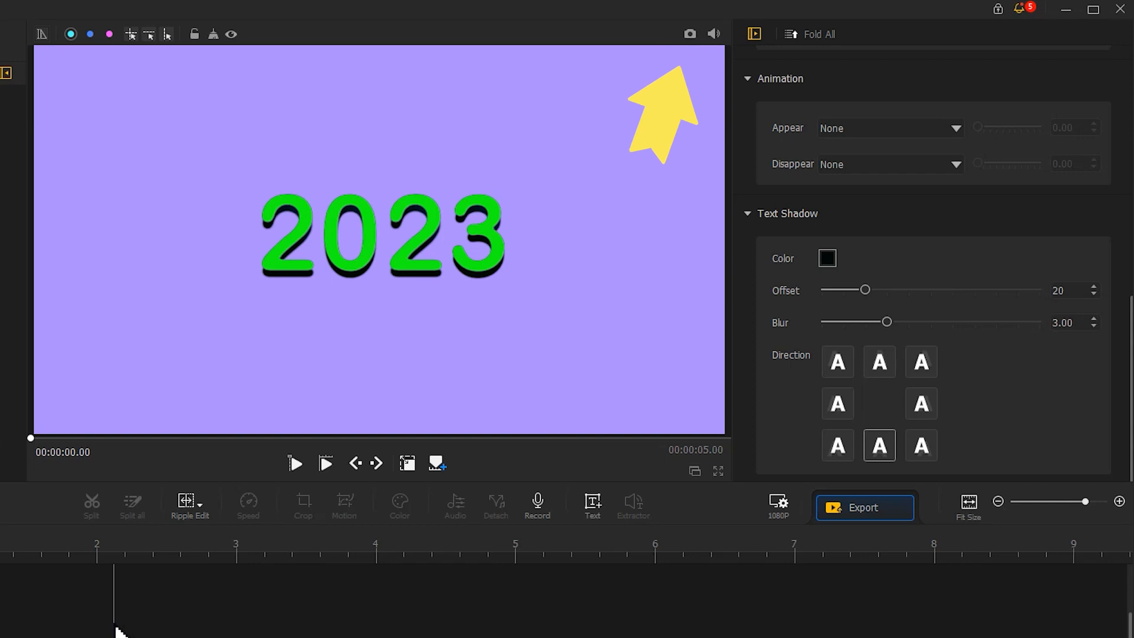
# Save a snapshot of the current preview frame and dismiss the snapshot folder window.
pyautogui.click(690, 35)
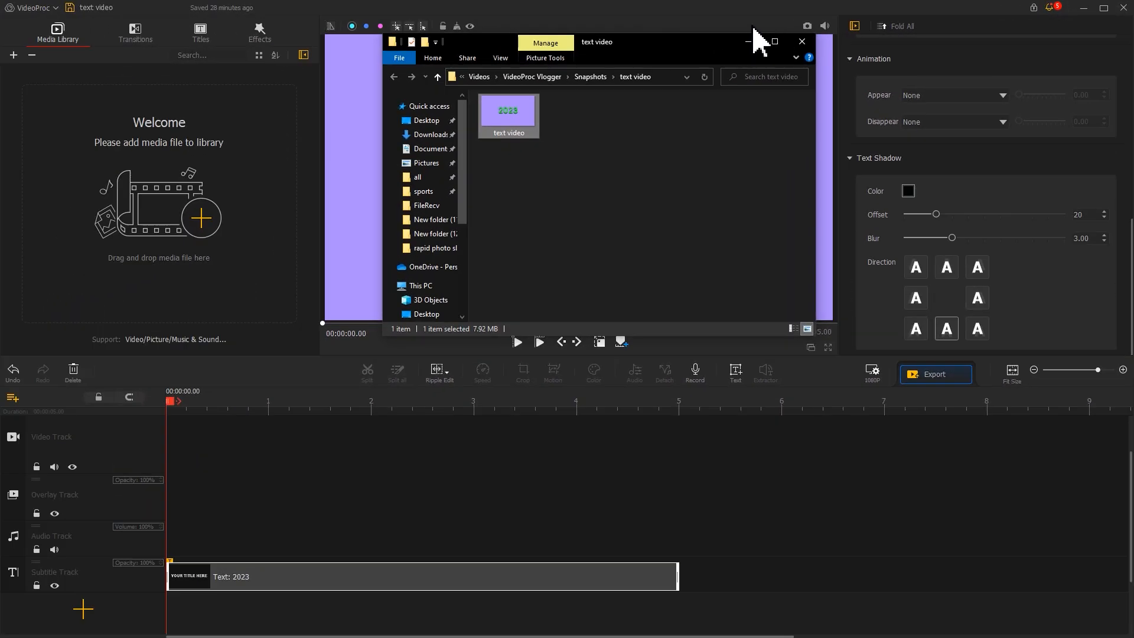
pyautogui.click(610, 55)
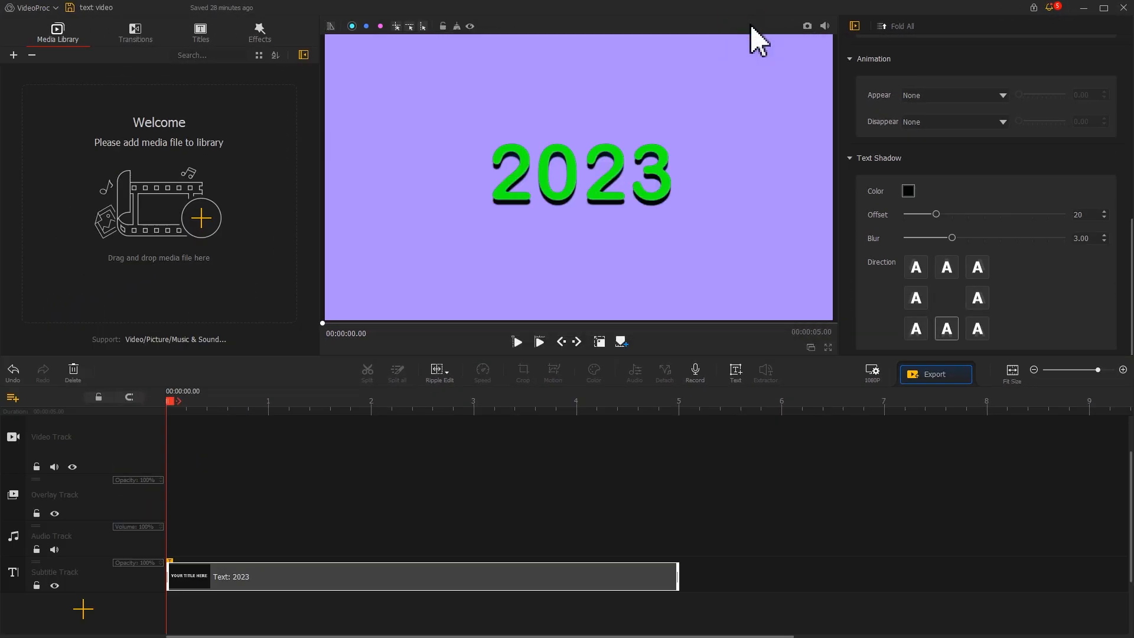
# Set the project's custom background color to blue #3a64ef.
pyautogui.click(873, 374)
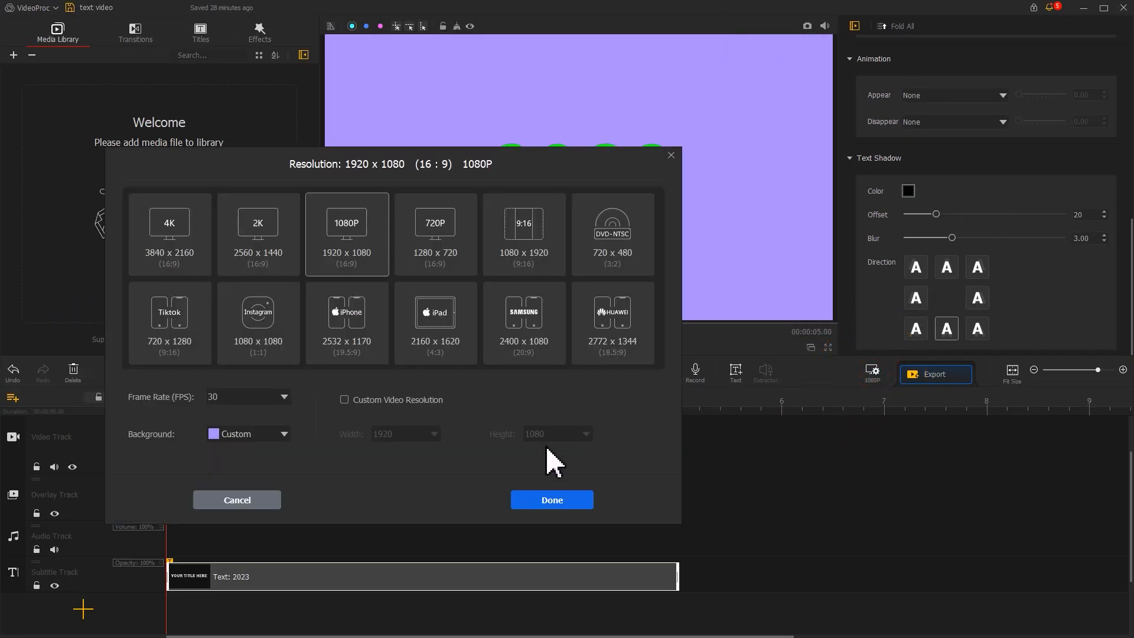
pyautogui.click(272, 439)
pyautogui.click(264, 452)
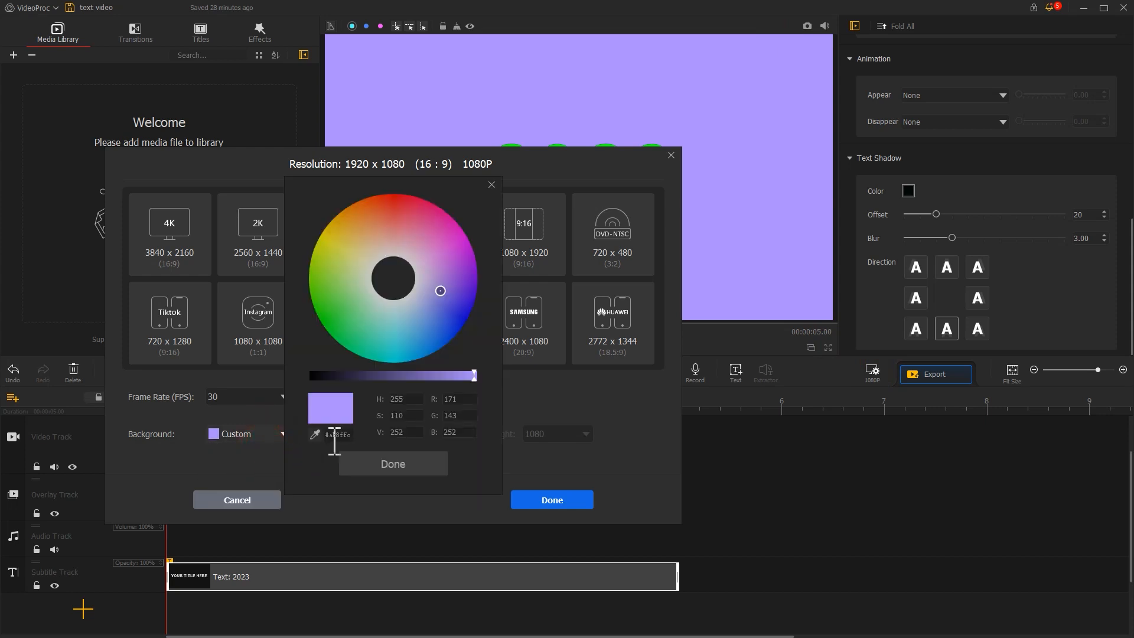
pyautogui.write('3a64ef')
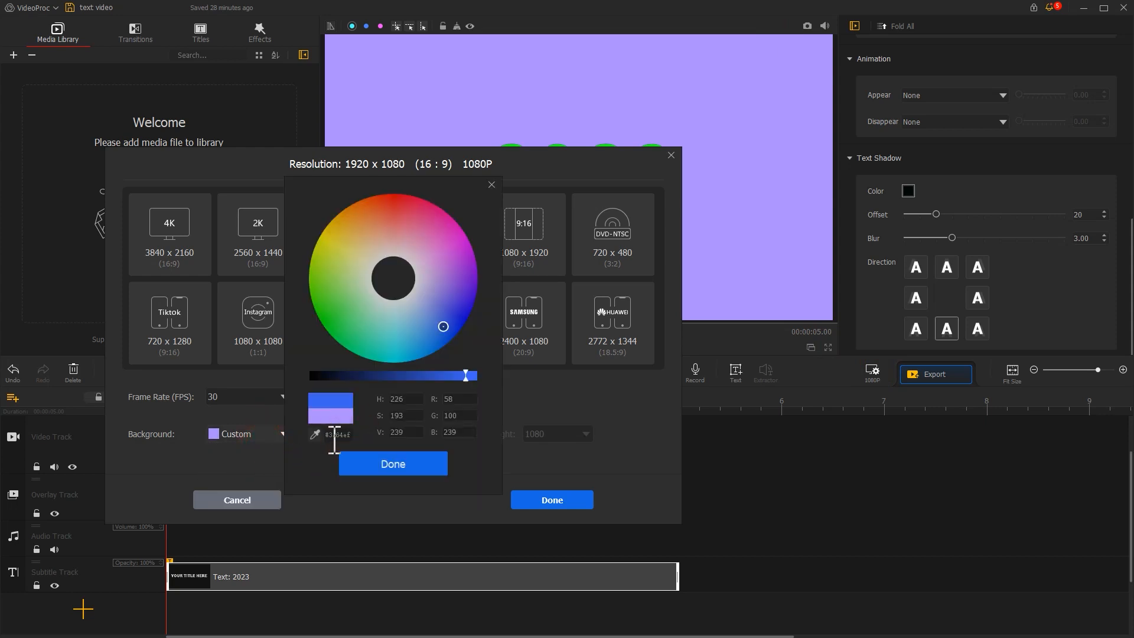
pyautogui.click(387, 465)
pyautogui.click(551, 501)
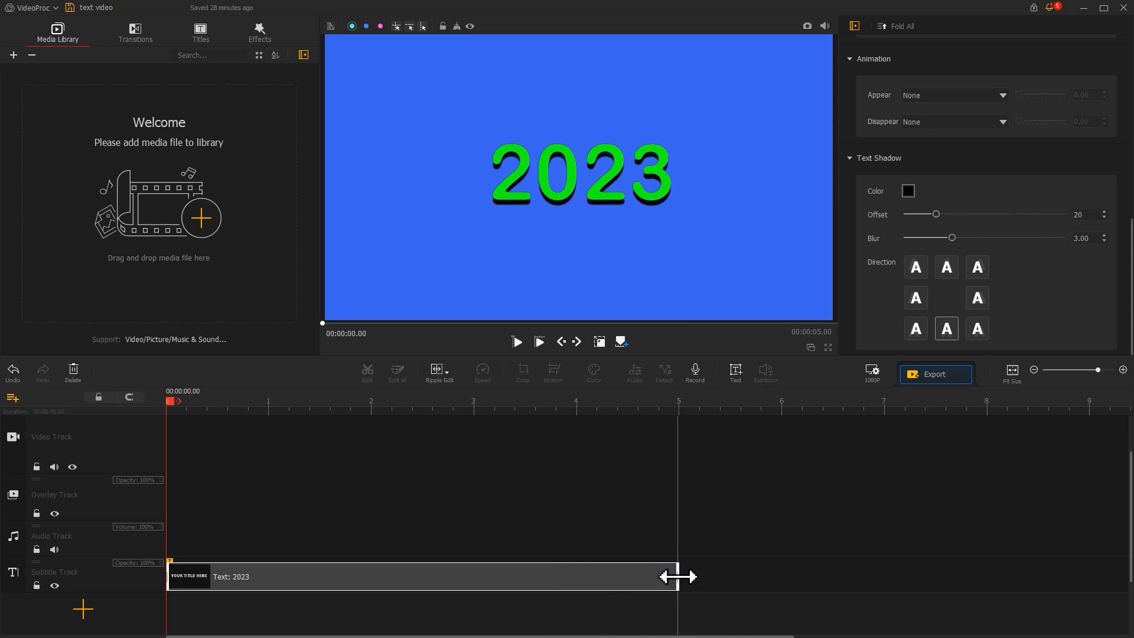
# Shorten the 2023 text clip to about 0.96 s and set its text color to near-white (RGB 250, 254, 255).
pyautogui.moveTo(678, 577); pyautogui.dragTo(264, 545)
pyautogui.scroll(10, 1075, 203)
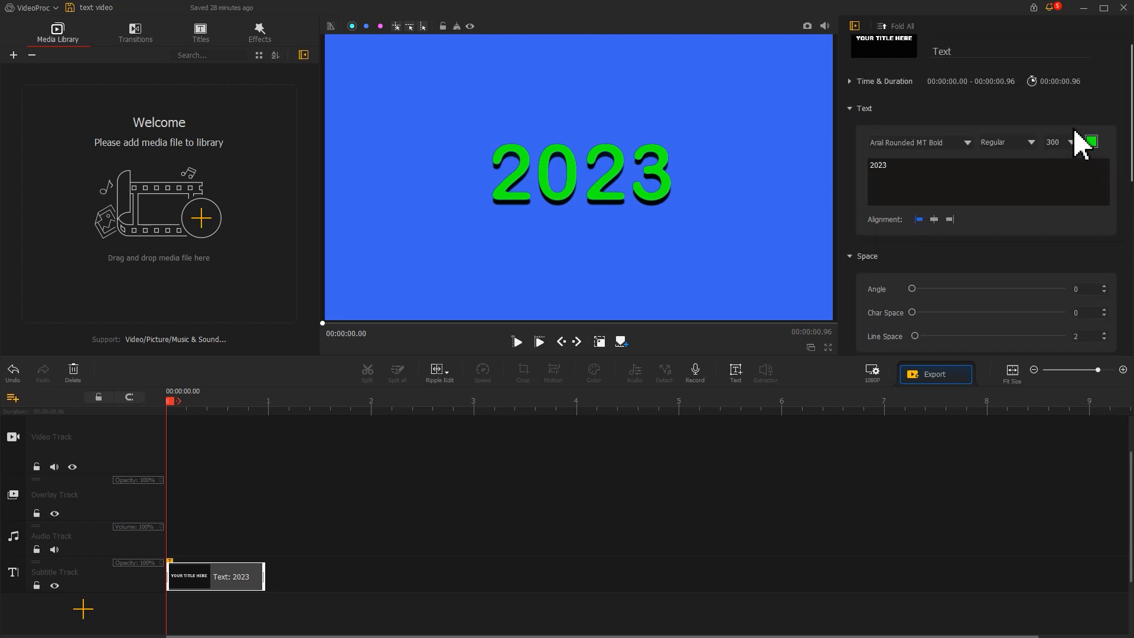
pyautogui.click(1092, 166)
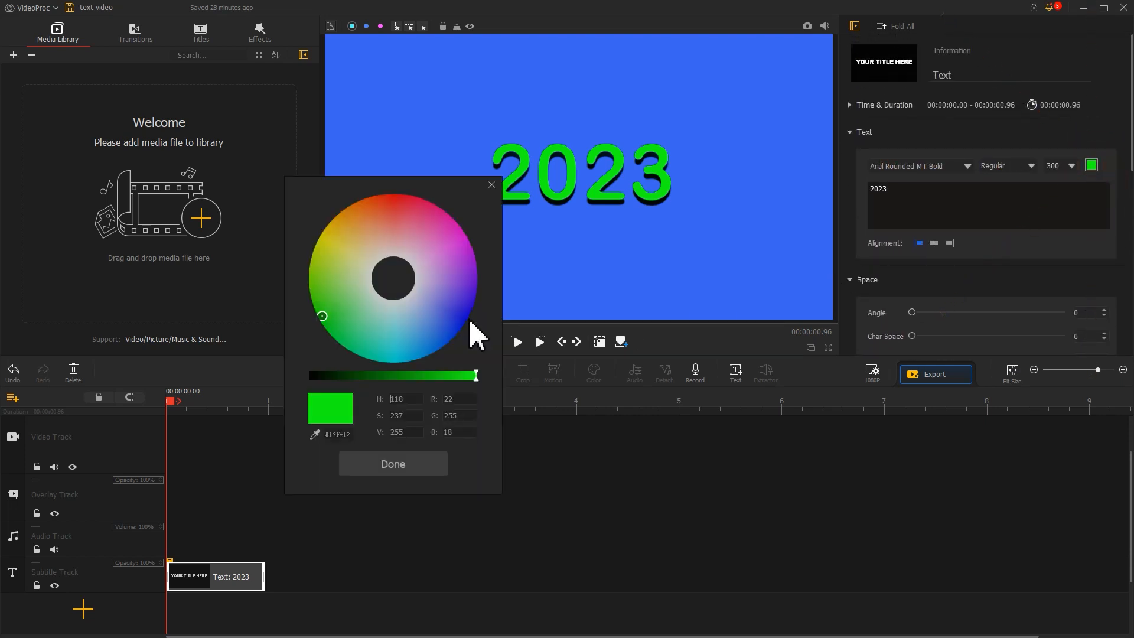
pyautogui.click(400, 301)
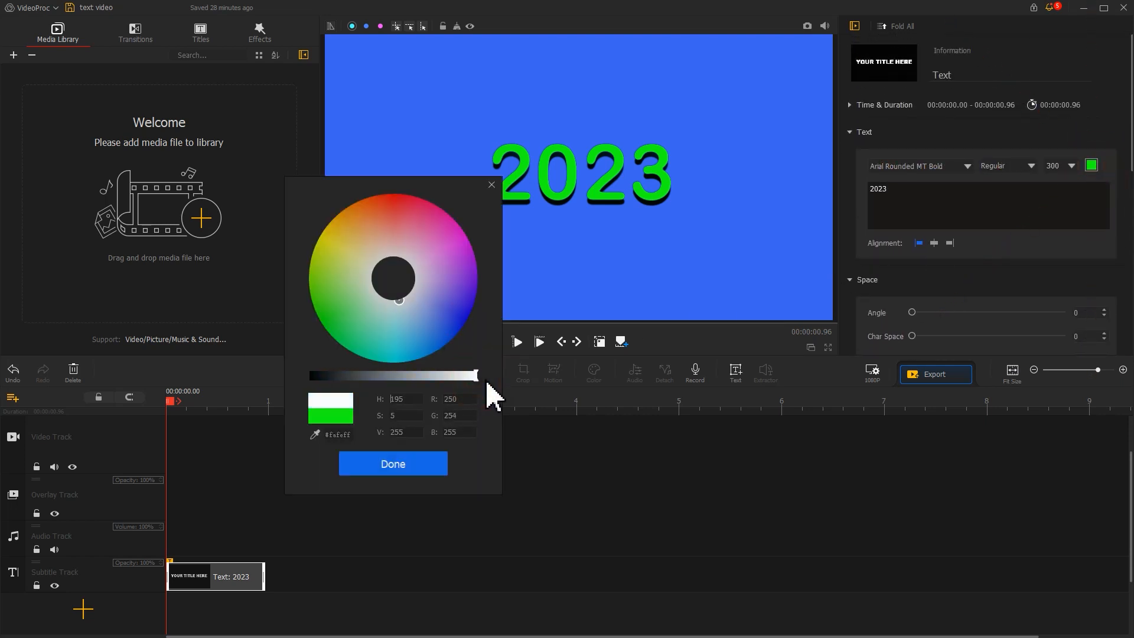
pyautogui.click(442, 469)
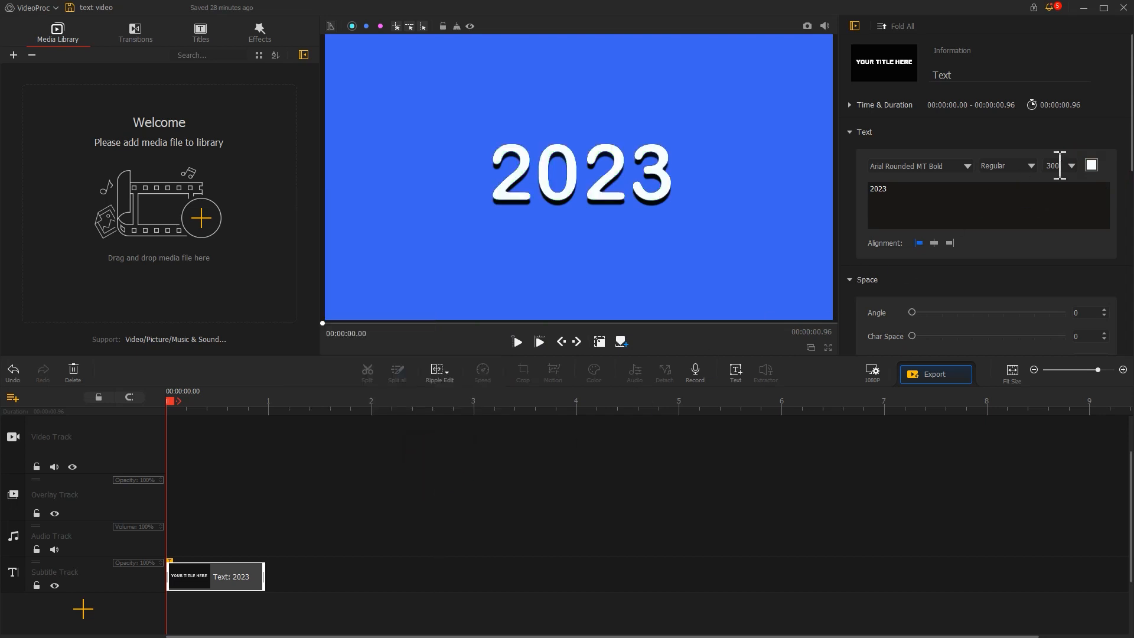
# Give the 2023 text a Linear Blur appear animation lasting about 0.51 s.
pyautogui.scroll(-5, 1119, 223)
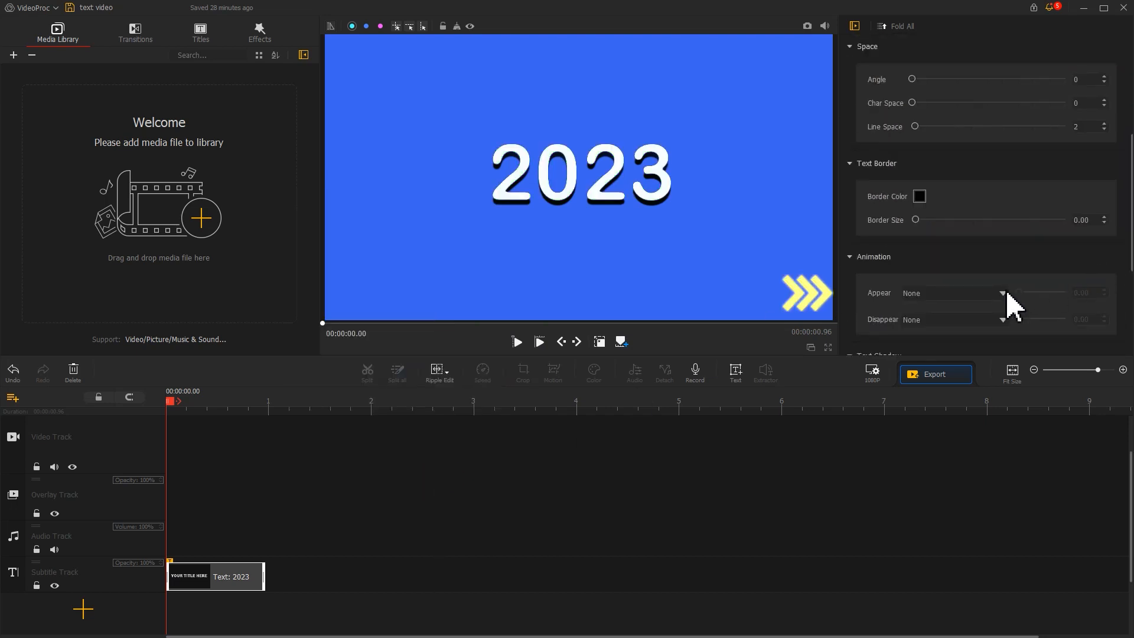
pyautogui.click(964, 294)
pyautogui.click(970, 328)
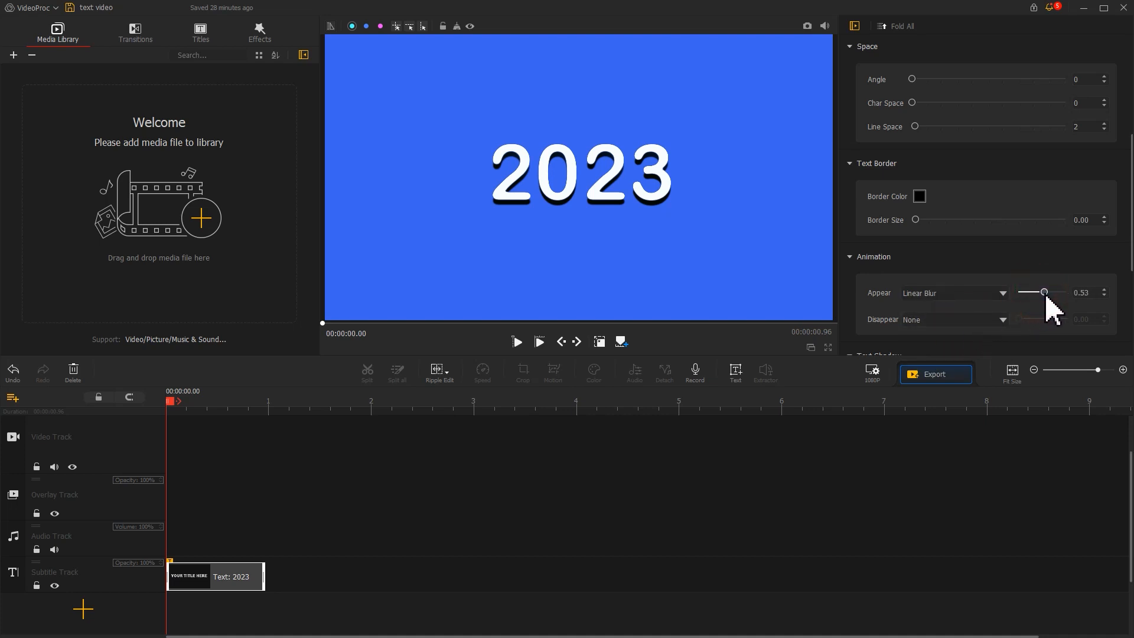
# Paste a copy of the 2023 text clip directly after the original and shorten it to about 0.26 s.
pyautogui.click(220, 578)
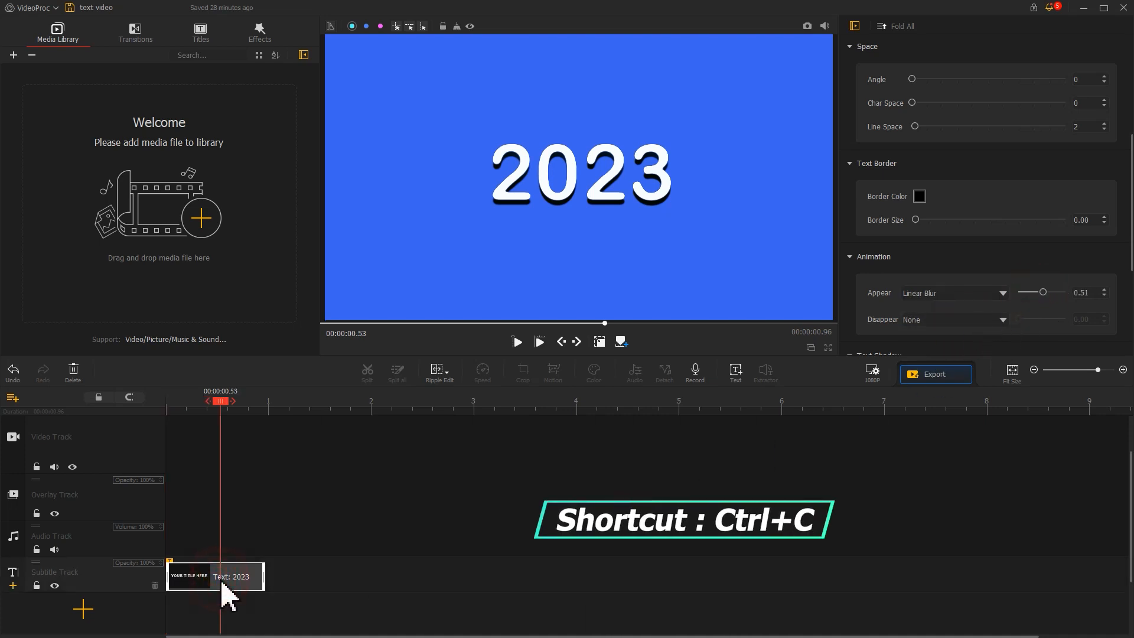
pyautogui.click(278, 404)
pyautogui.hotkey('ctrl', 'v')
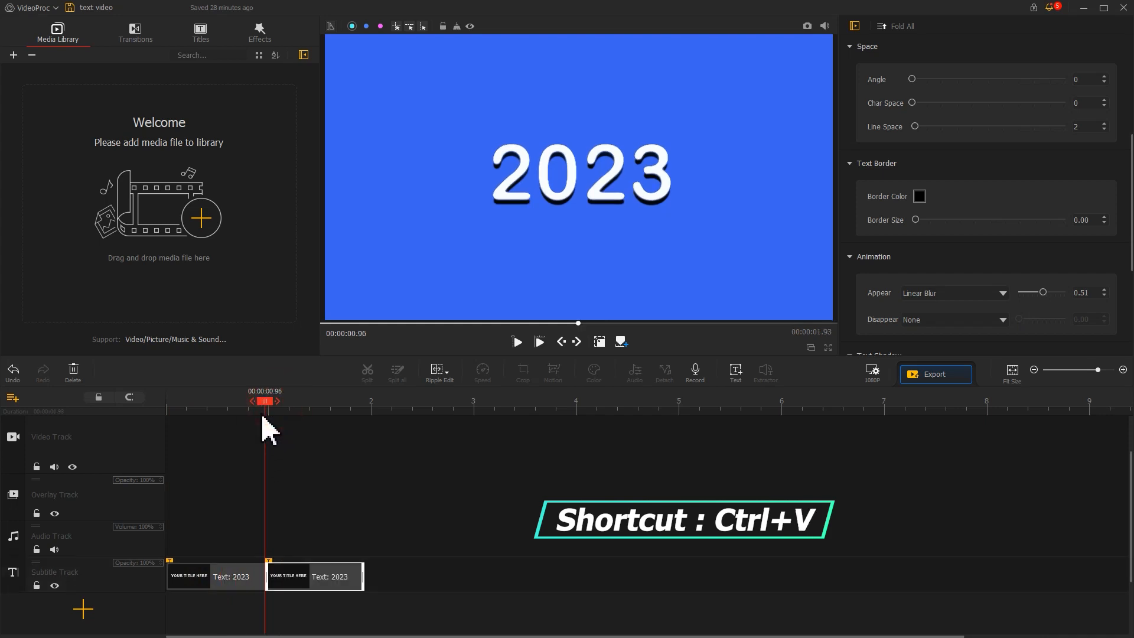
pyautogui.moveTo(363, 576); pyautogui.dragTo(291, 578)
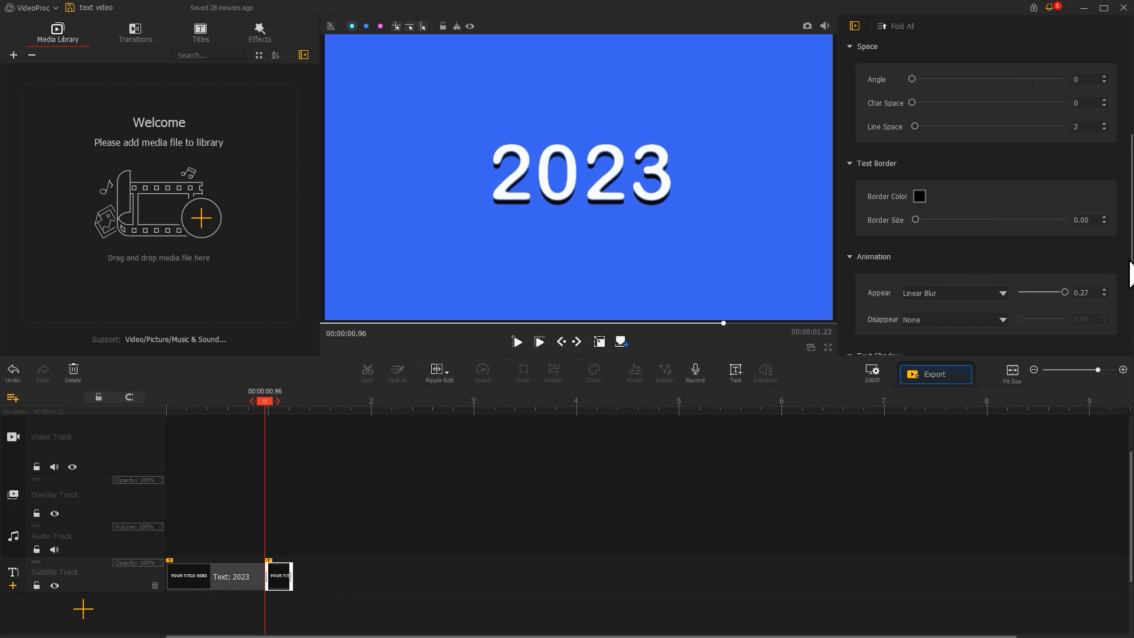
# Set the short 2023 copy's text color to the copied pale yellow hex value.
pyautogui.moveTo(1128, 260); pyautogui.dragTo(1115, 127)
pyautogui.click(1092, 165)
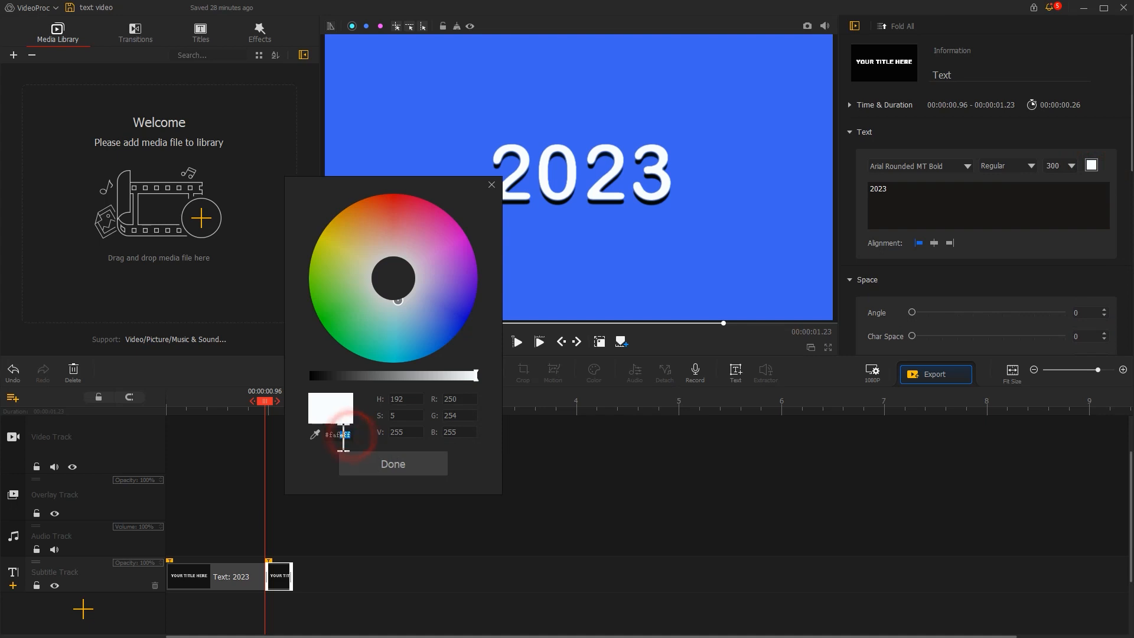
pyautogui.hotkey('ctrl', 'v')
pyautogui.click(376, 467)
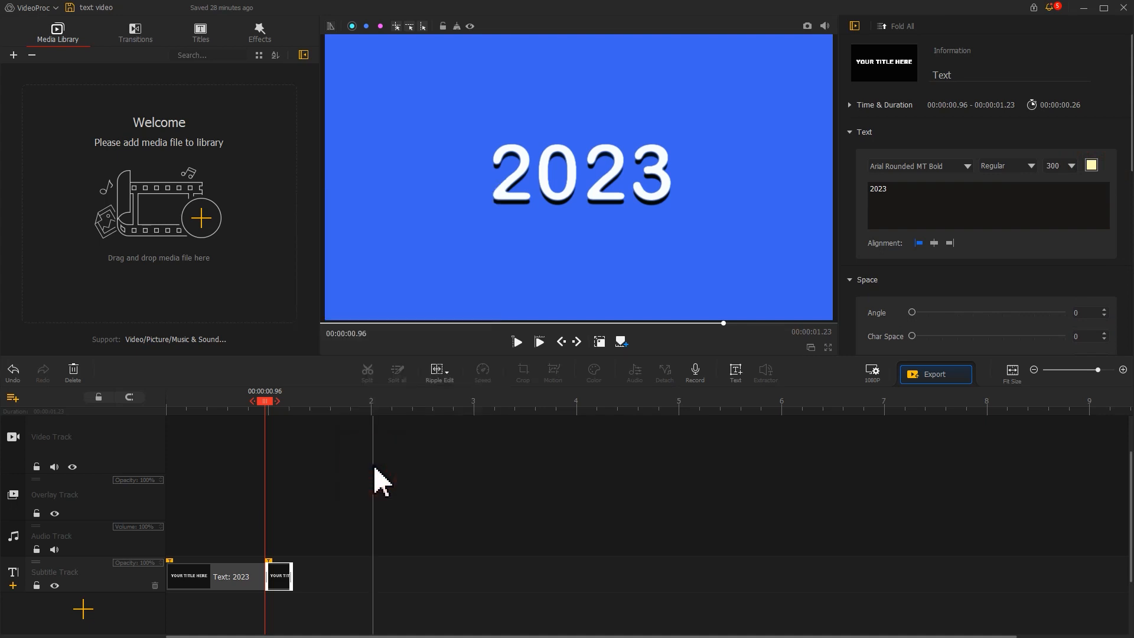
# Remove the appear animation from the short 2023 copy by setting it to None.
pyautogui.moveTo(1129, 142); pyautogui.dragTo(1093, 367)
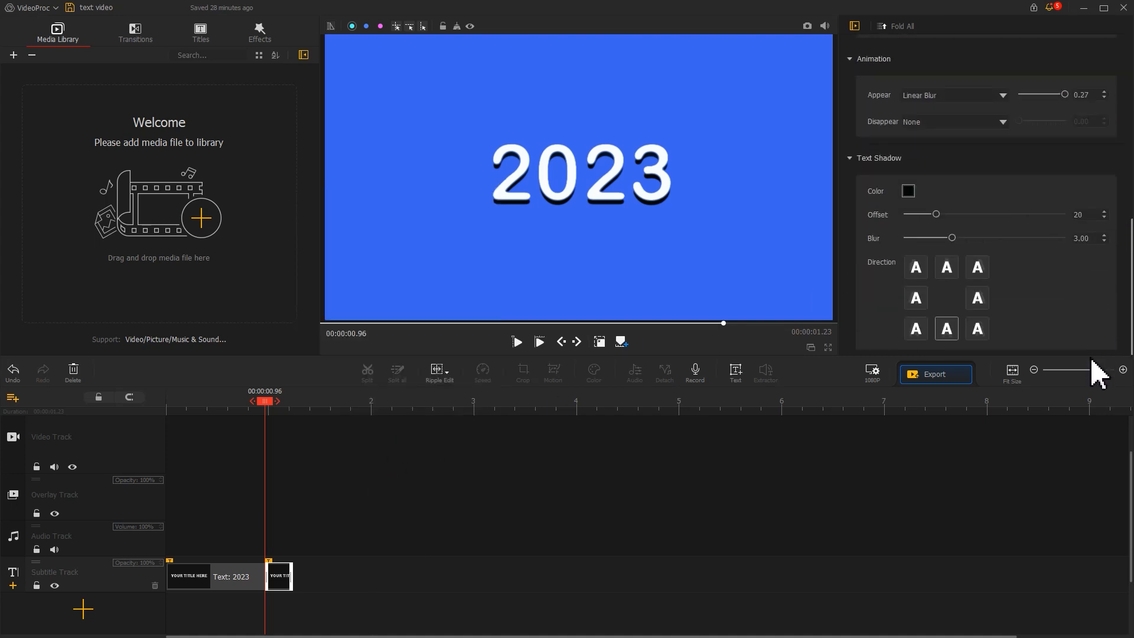
pyautogui.click(967, 98)
pyautogui.scroll(5, 968, 105)
pyautogui.click(967, 104)
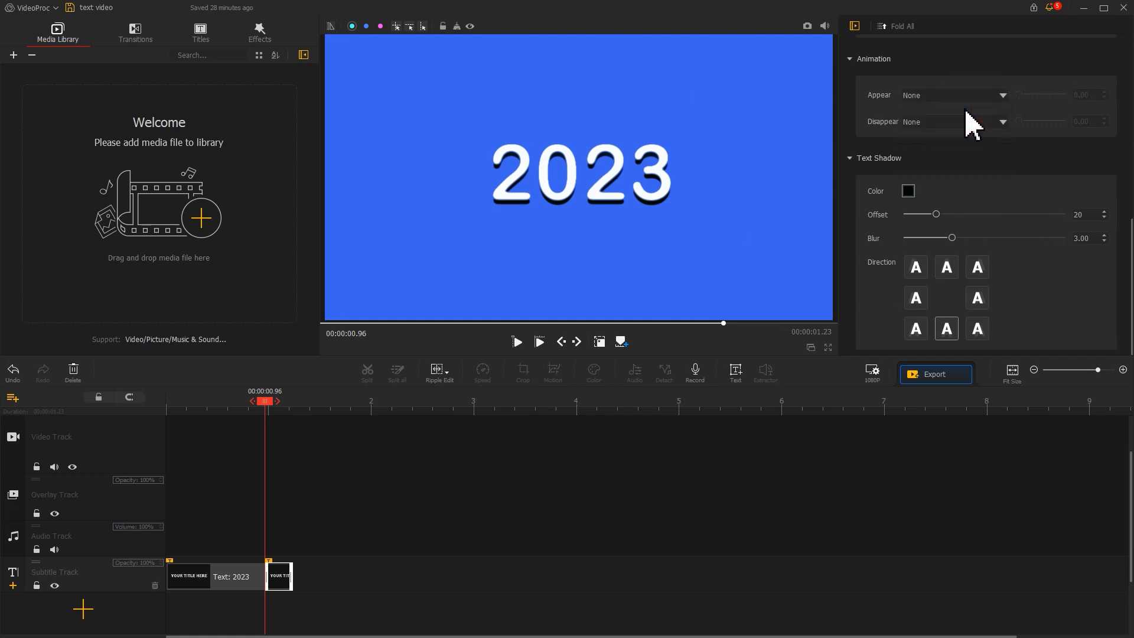
# Enlarge the short copy's 2023 text and place it in the lower-left area of the video frame.
pyautogui.click(601, 342)
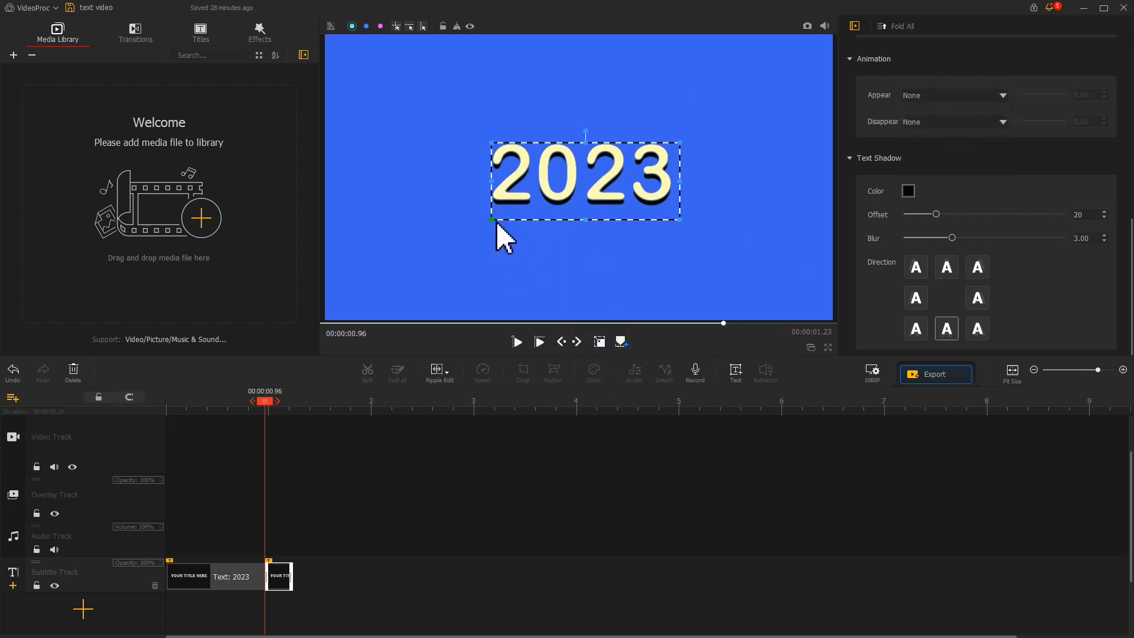
pyautogui.moveTo(492, 221); pyautogui.dragTo(395, 291)
pyautogui.moveTo(521, 205); pyautogui.dragTo(501, 227)
pyautogui.moveTo(657, 286); pyautogui.dragTo(580, 269)
pyautogui.click(599, 343)
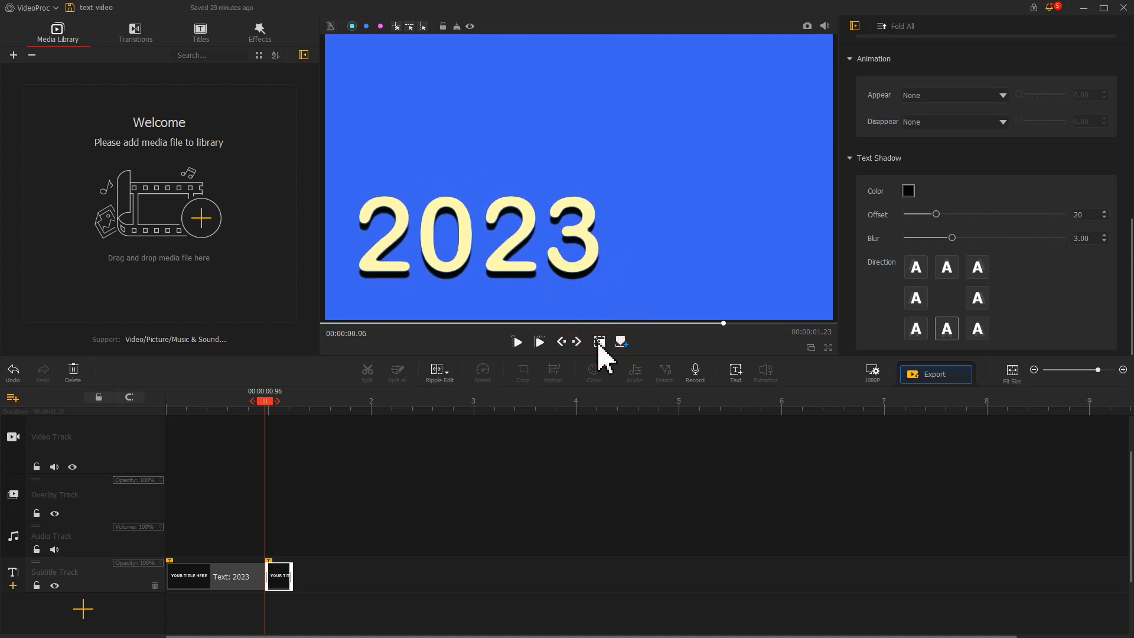
# Add two more copies of the short 2023 clip directly behind it and select the first of them.
pyautogui.moveTo(278, 406); pyautogui.dragTo(325, 406)
pyautogui.click(309, 580)
# Set the selected copy's text color to #c4ffdd and move its text toward the upper right of the video frame.
pyautogui.scroll(5, 1123, 254)
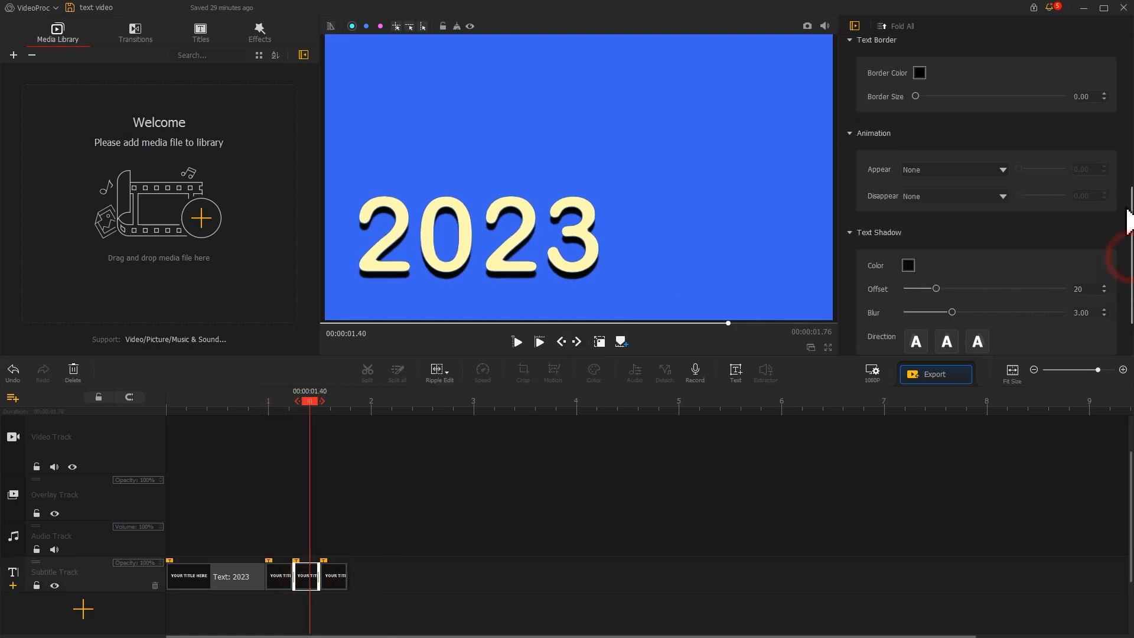
pyautogui.click(1092, 105)
pyautogui.write('c4ffdd')
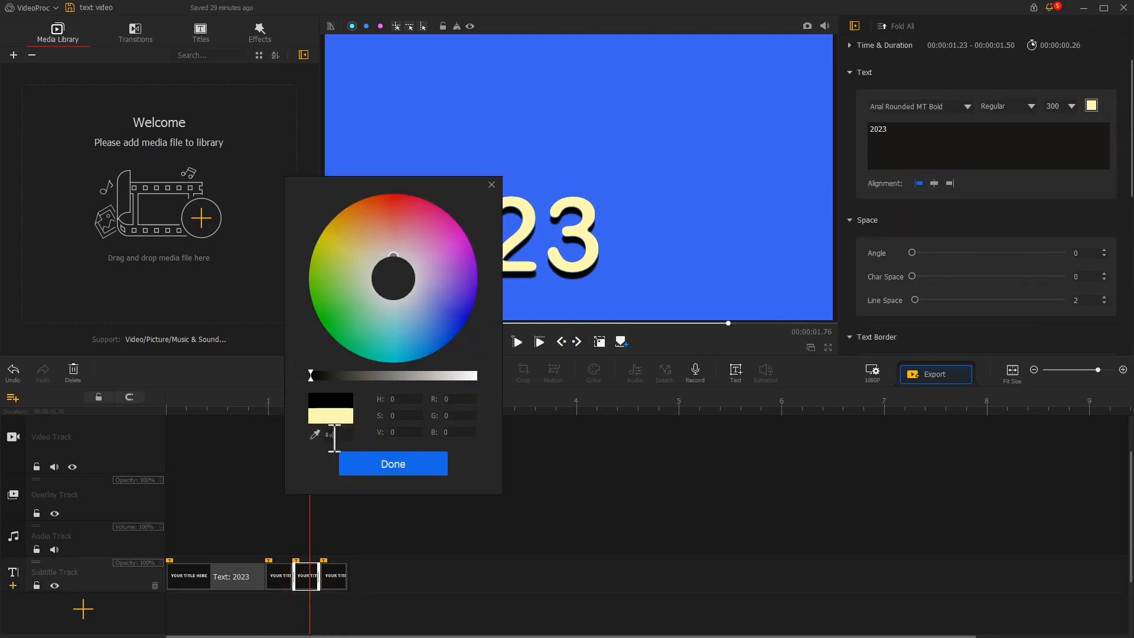
pyautogui.click(378, 466)
pyautogui.moveTo(584, 269); pyautogui.dragTo(727, 198)
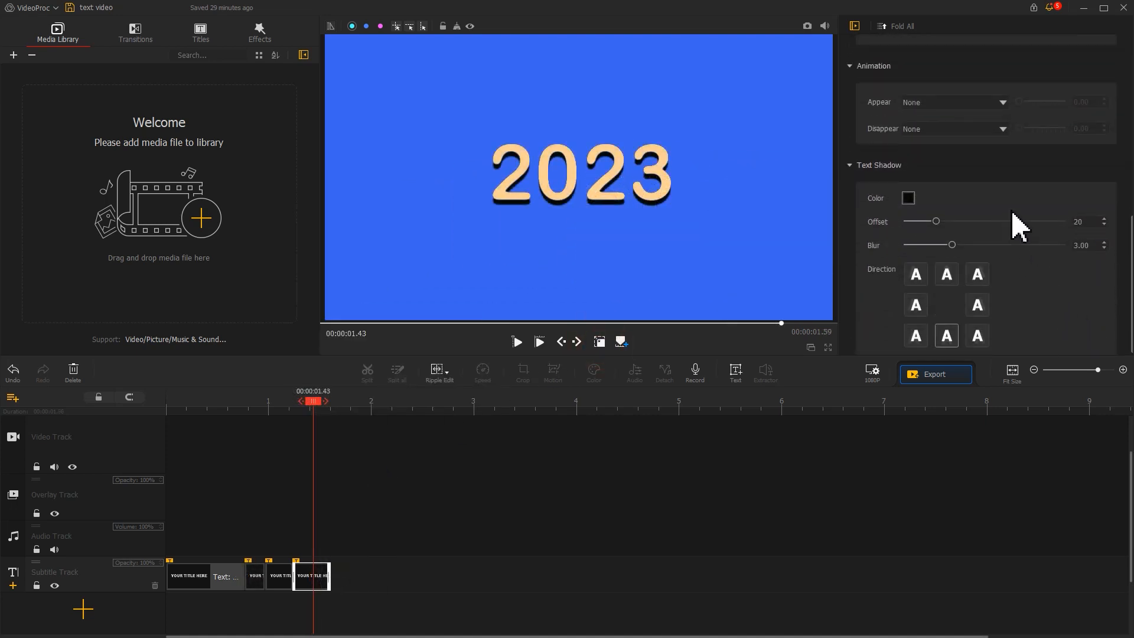
# Give the last, orange 2023 text clip a Squeeze disappear animation lasting 0.11 s.
pyautogui.click(993, 130)
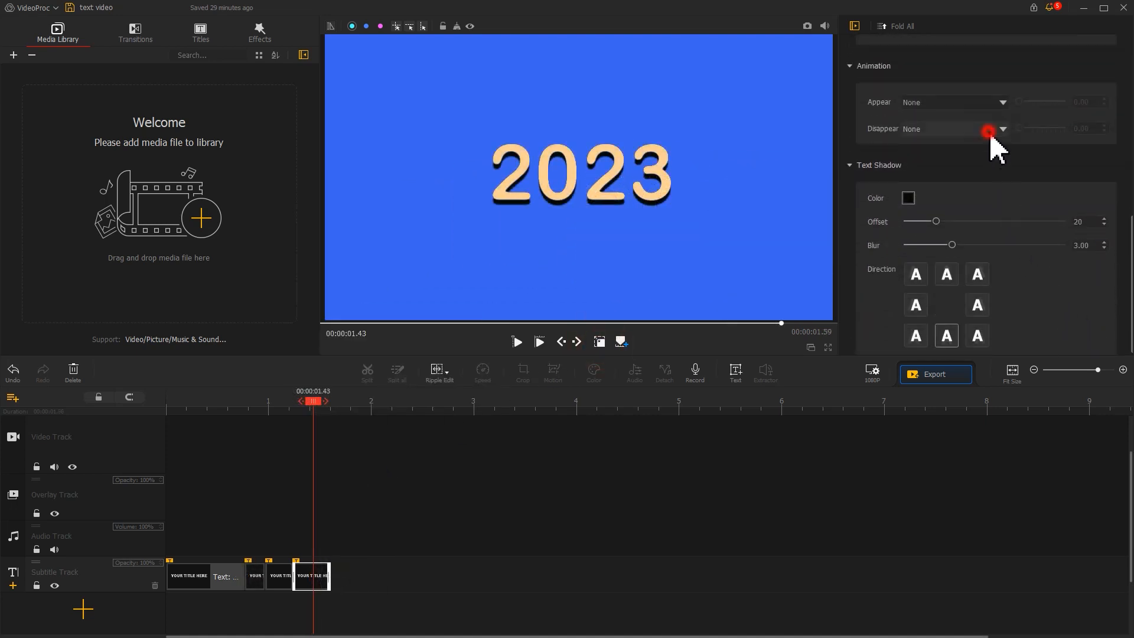
pyautogui.click(983, 178)
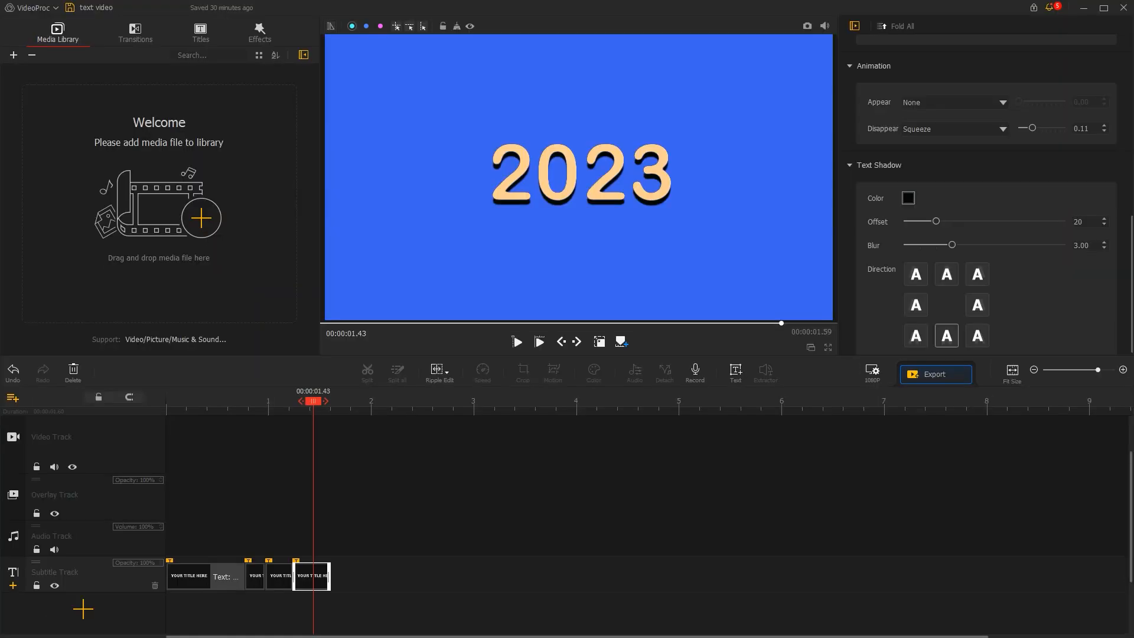
# Add five more overlay tracks to the timeline, up to Overlay Track5.
pyautogui.moveTo(169, 591); pyautogui.dragTo(149, 296)
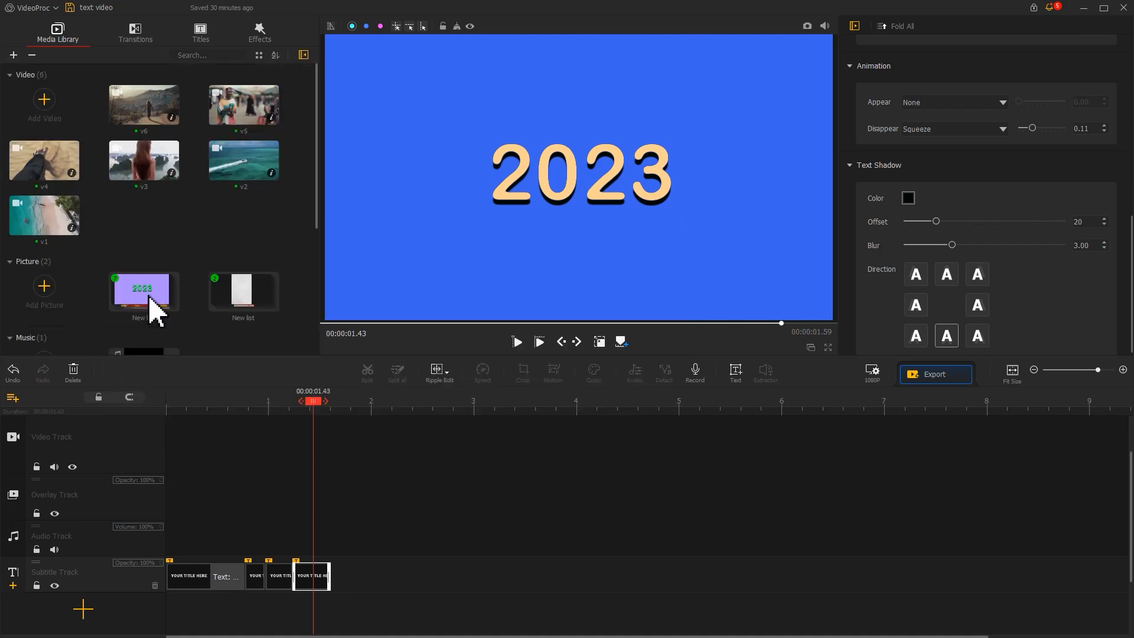
pyautogui.click(12, 398)
pyautogui.click(18, 407)
pyautogui.click(13, 398)
pyautogui.click(28, 408)
pyautogui.click(13, 398)
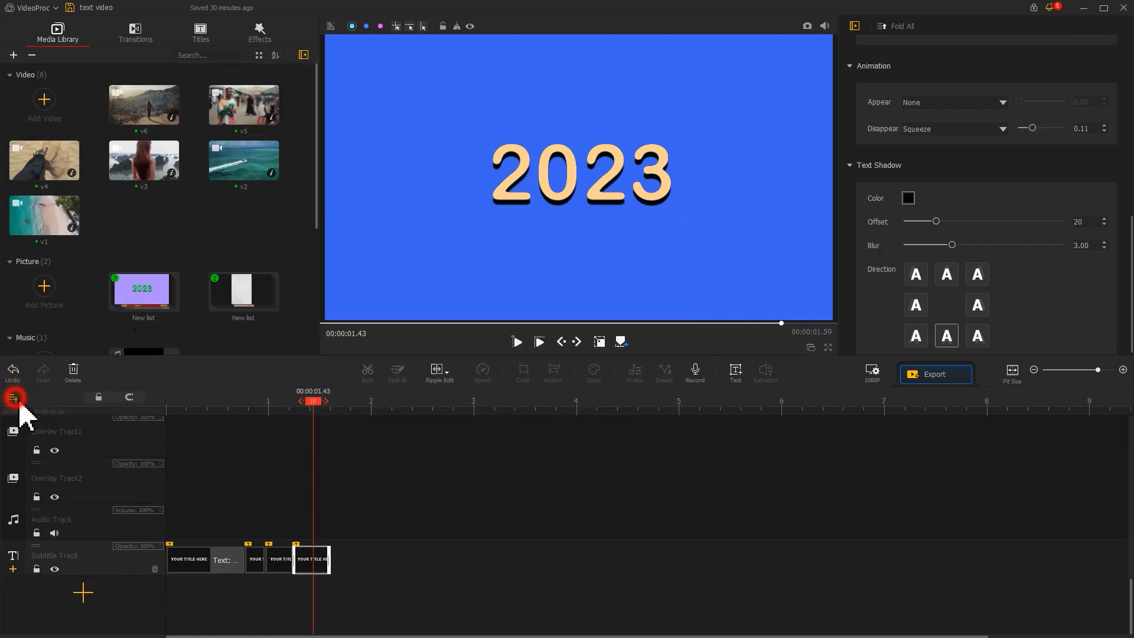
pyautogui.click(33, 408)
pyautogui.click(13, 398)
pyautogui.click(41, 409)
pyautogui.click(13, 398)
pyautogui.click(36, 407)
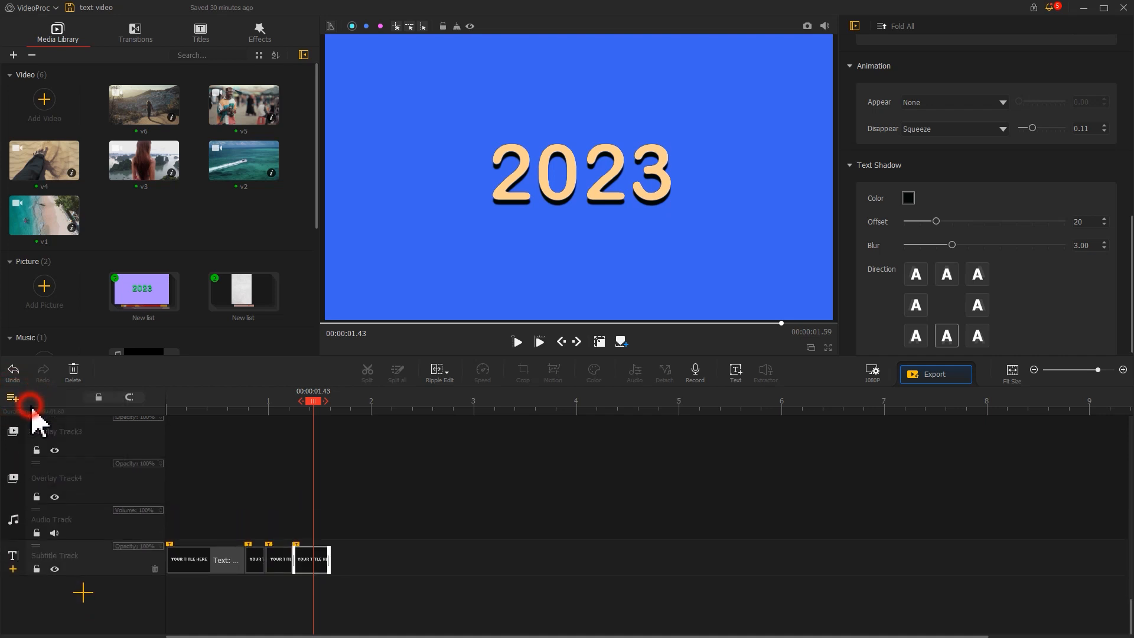
# Place the text image snapshot from the first picture list on Overlay Track5 at 1.76 s and fit it to the screen height.
pyautogui.scroll(3, 286, 539)
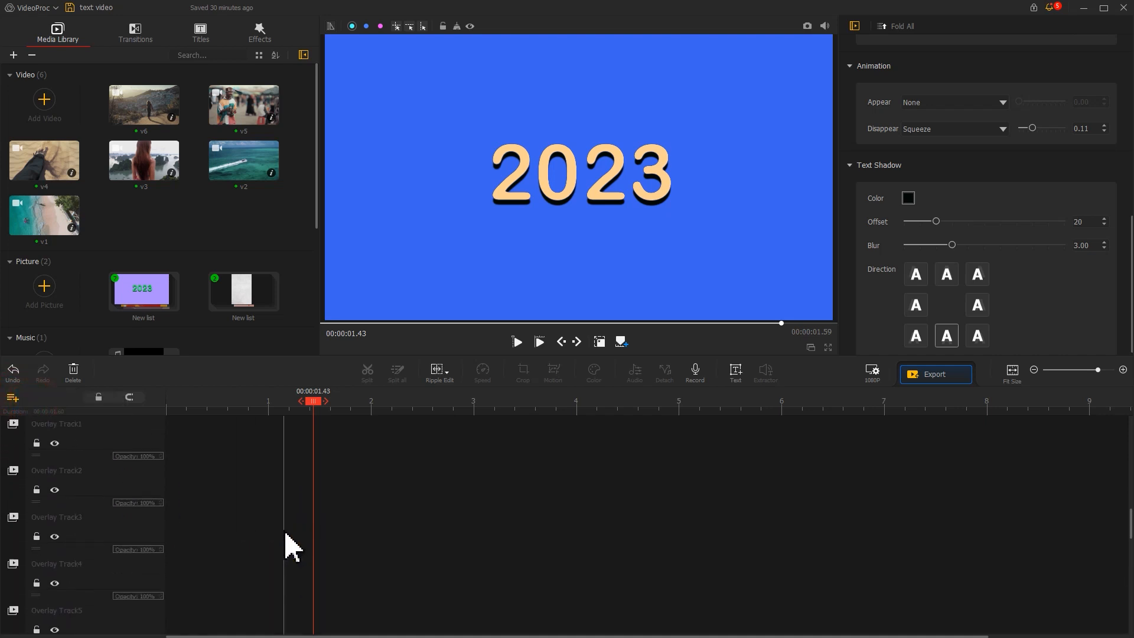
pyautogui.doubleClick(152, 303)
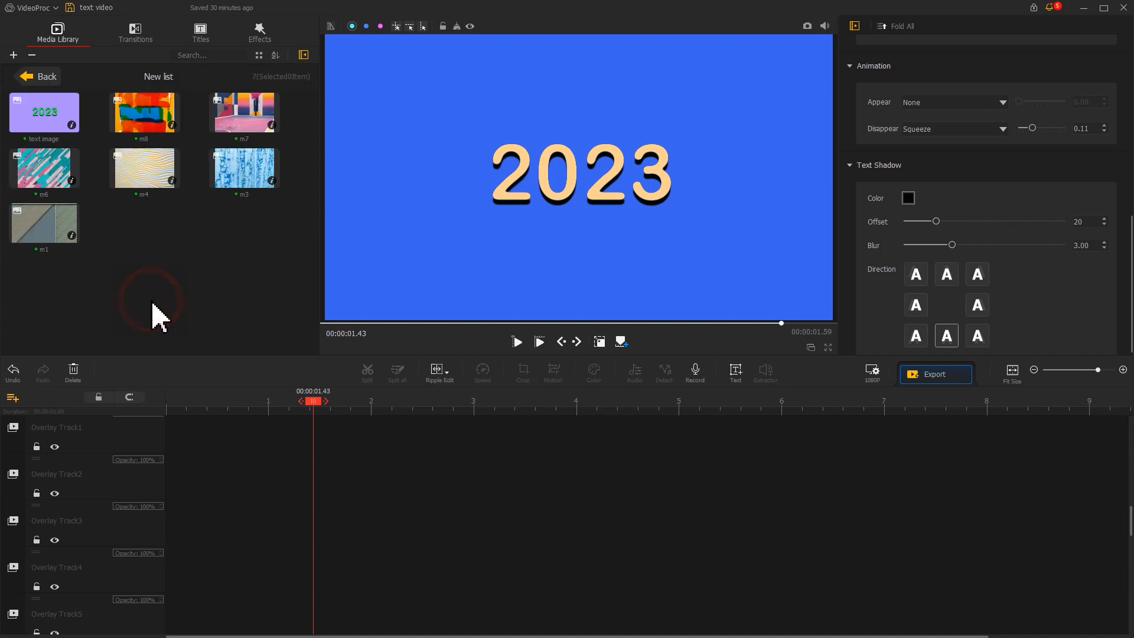
pyautogui.moveTo(59, 118); pyautogui.dragTo(681, 595)
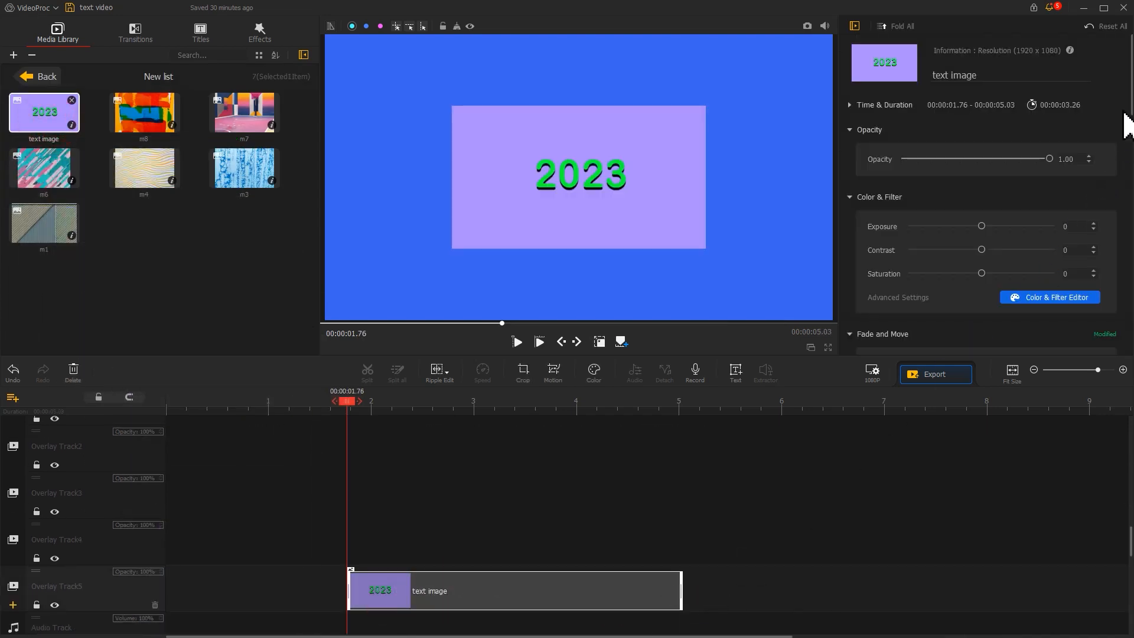
pyautogui.moveTo(1130, 108); pyautogui.dragTo(1110, 254)
pyautogui.click(1027, 297)
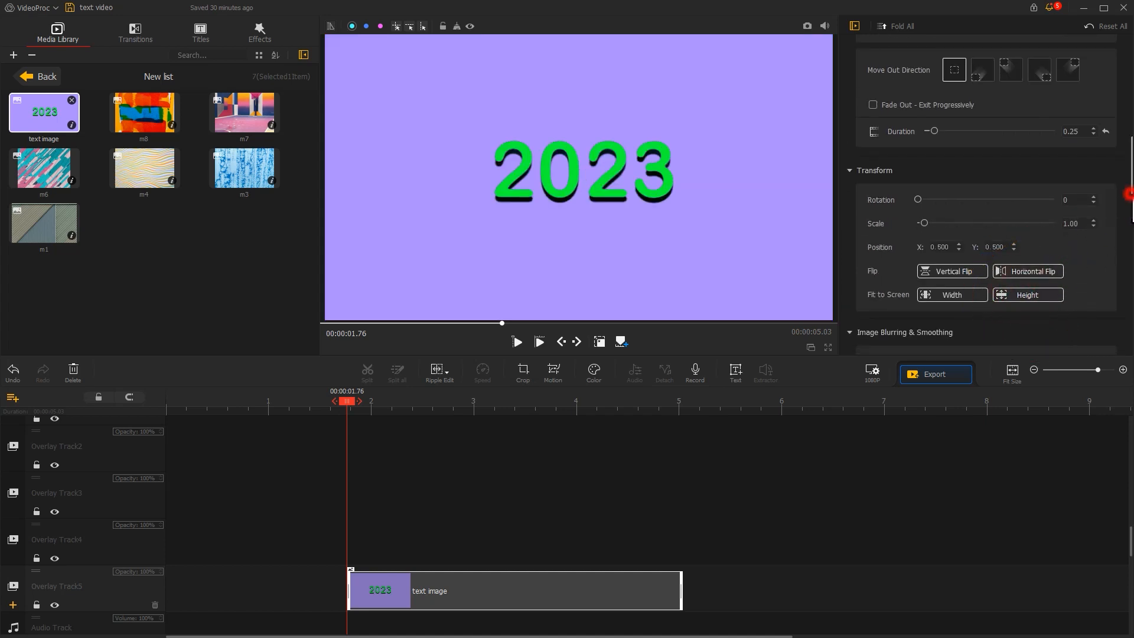
# Enable Chroma Key on the text image with the green sampled from its digits, tolerance 0 and smoothness 36.
pyautogui.moveTo(1130, 194); pyautogui.dragTo(1106, 283)
pyautogui.click(919, 269)
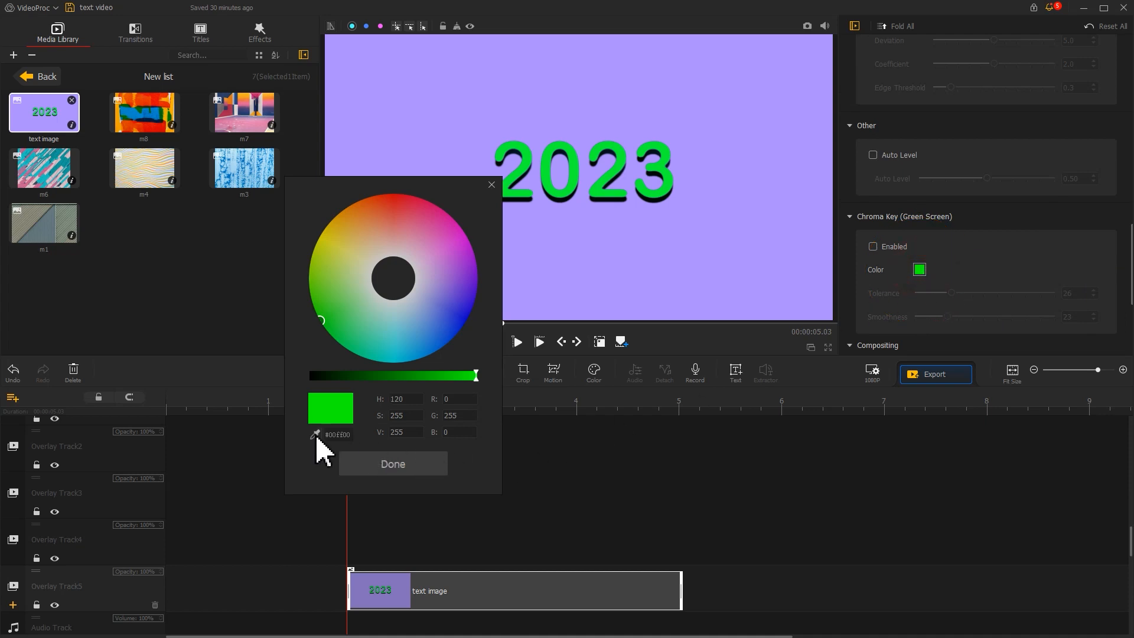
pyautogui.click(613, 198)
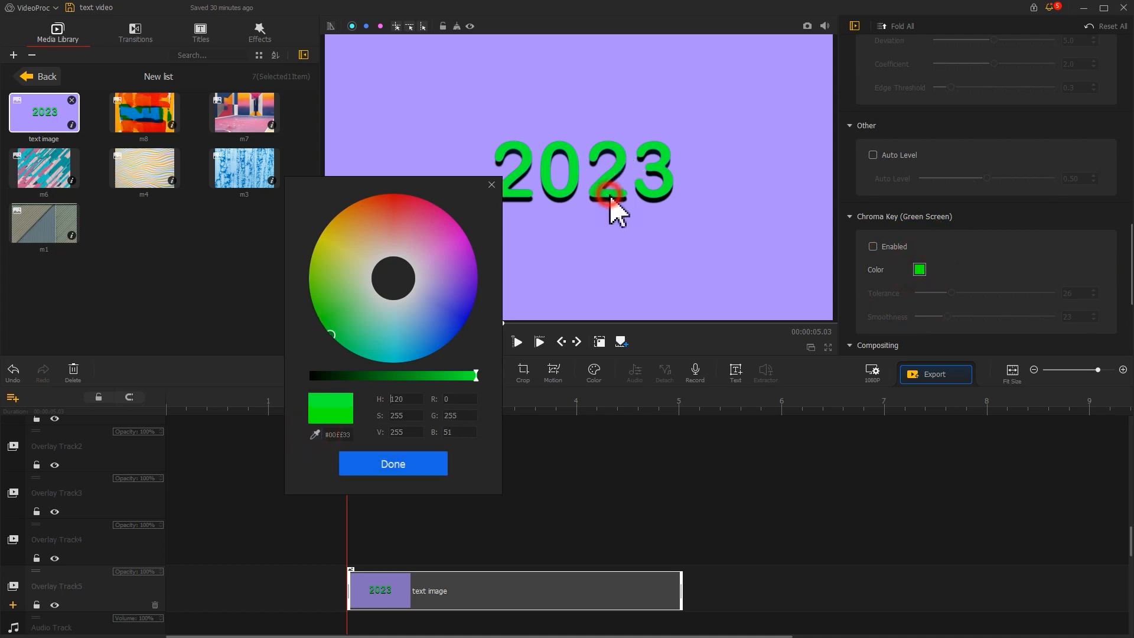
pyautogui.click(442, 470)
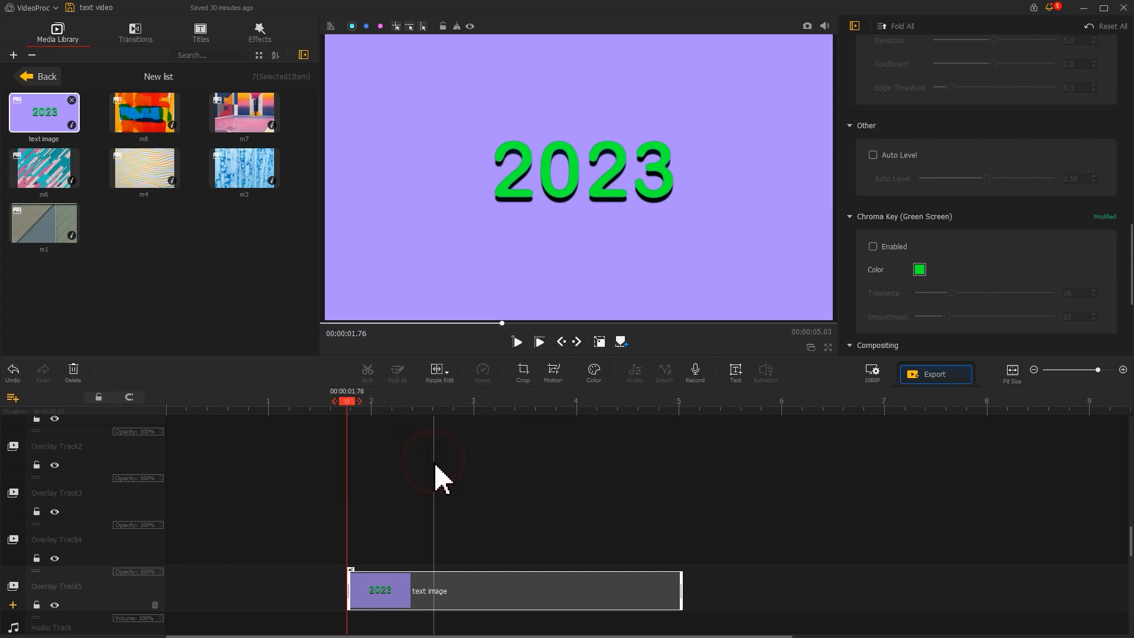
pyautogui.click(873, 247)
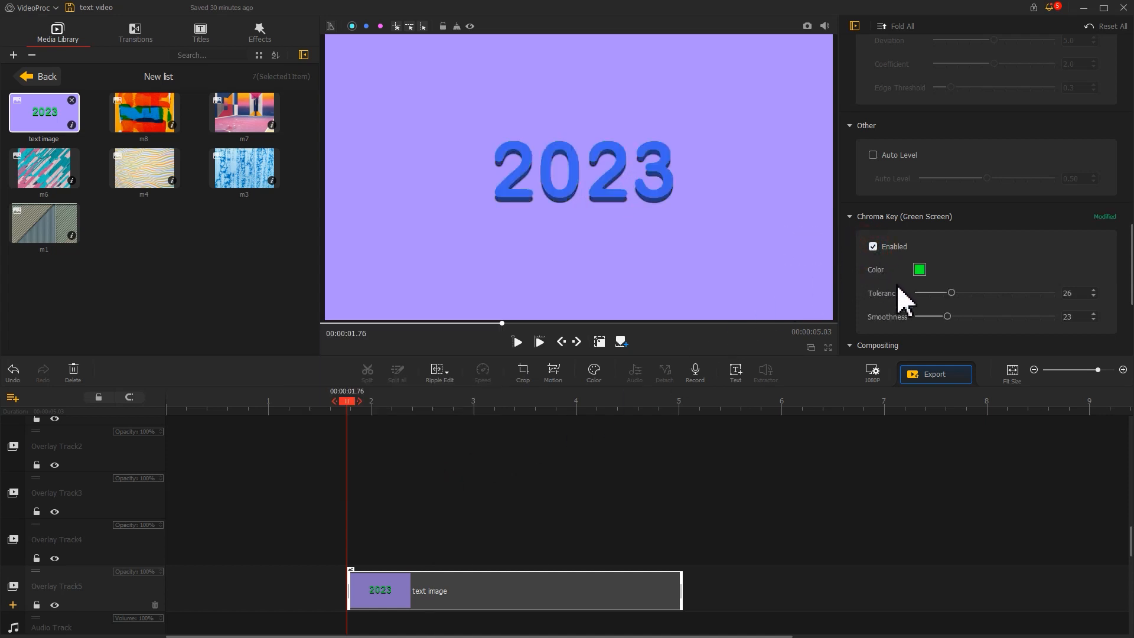
pyautogui.click(930, 294)
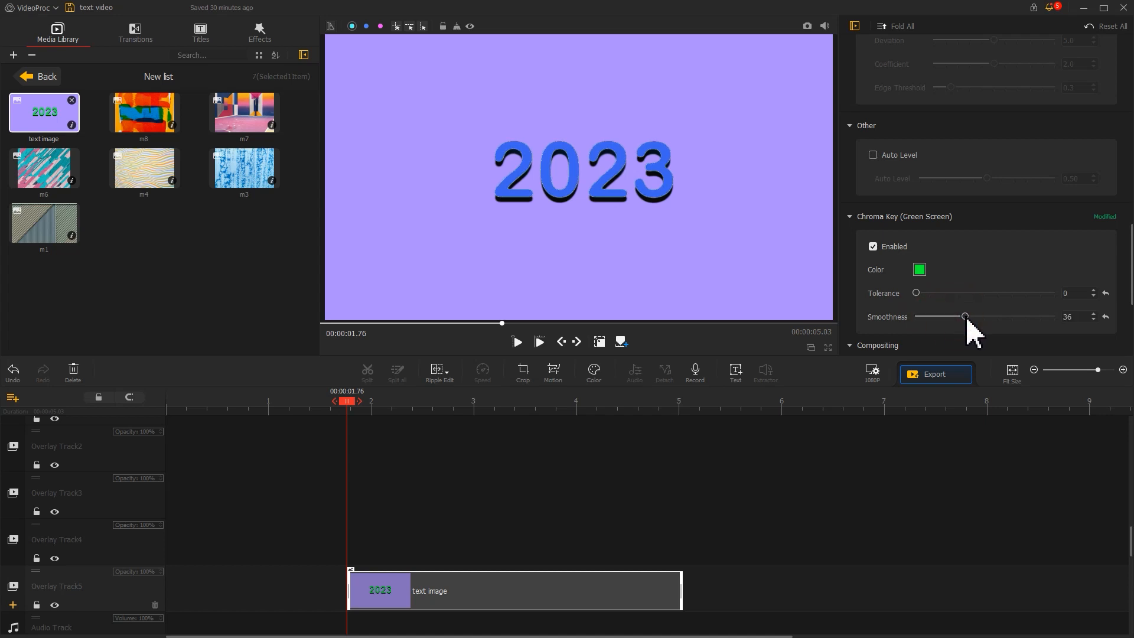
# Place texture picture m1 on Overlay Track1, m3 on Overlay Track3 and m2 from the second picture list on Overlay Track2.
pyautogui.moveTo(44, 223); pyautogui.dragTo(454, 491)
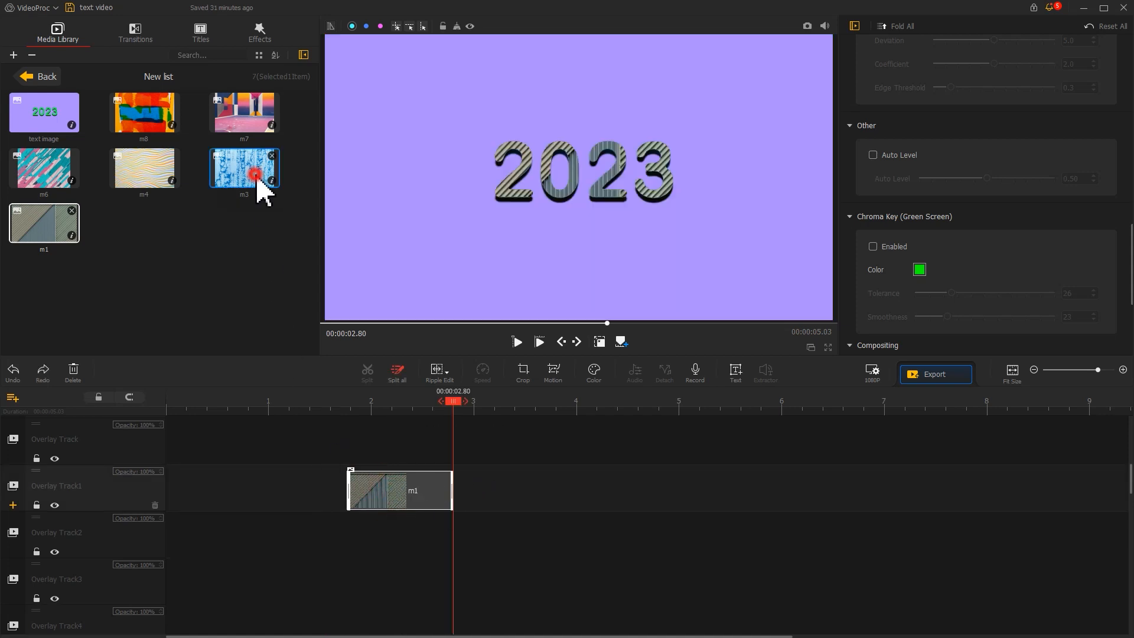
pyautogui.moveTo(257, 175); pyautogui.dragTo(582, 584)
pyautogui.click(51, 82)
pyautogui.click(228, 301)
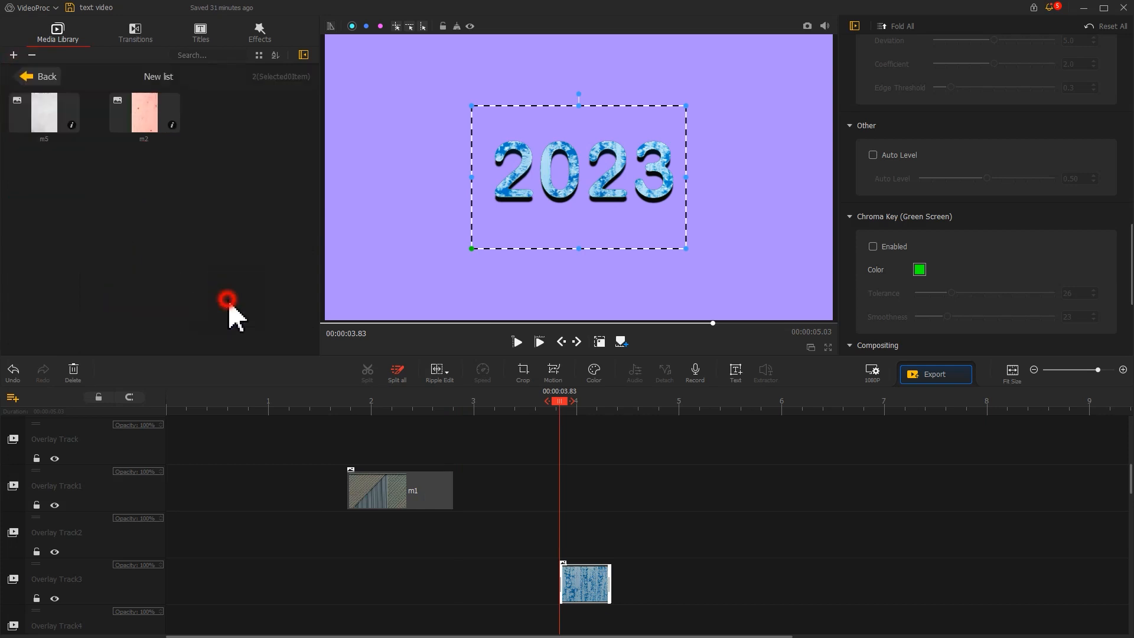
pyautogui.moveTo(142, 114); pyautogui.dragTo(561, 547)
# Lock Overlay Track5, which holds the text image.
pyautogui.click(384, 493)
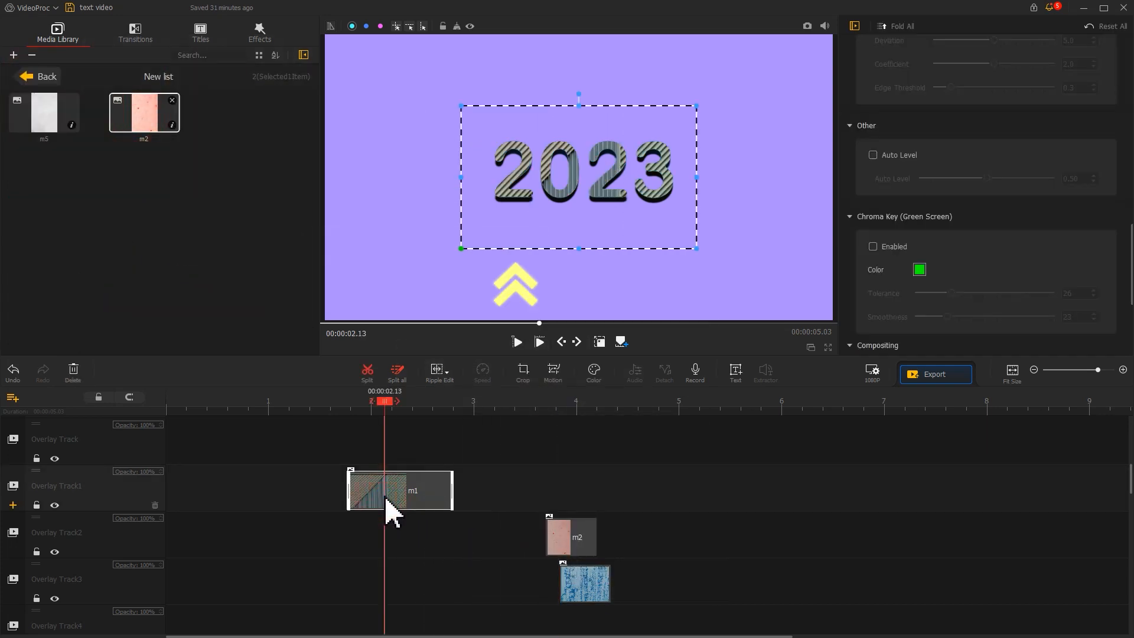
pyautogui.scroll(-1, 348, 568)
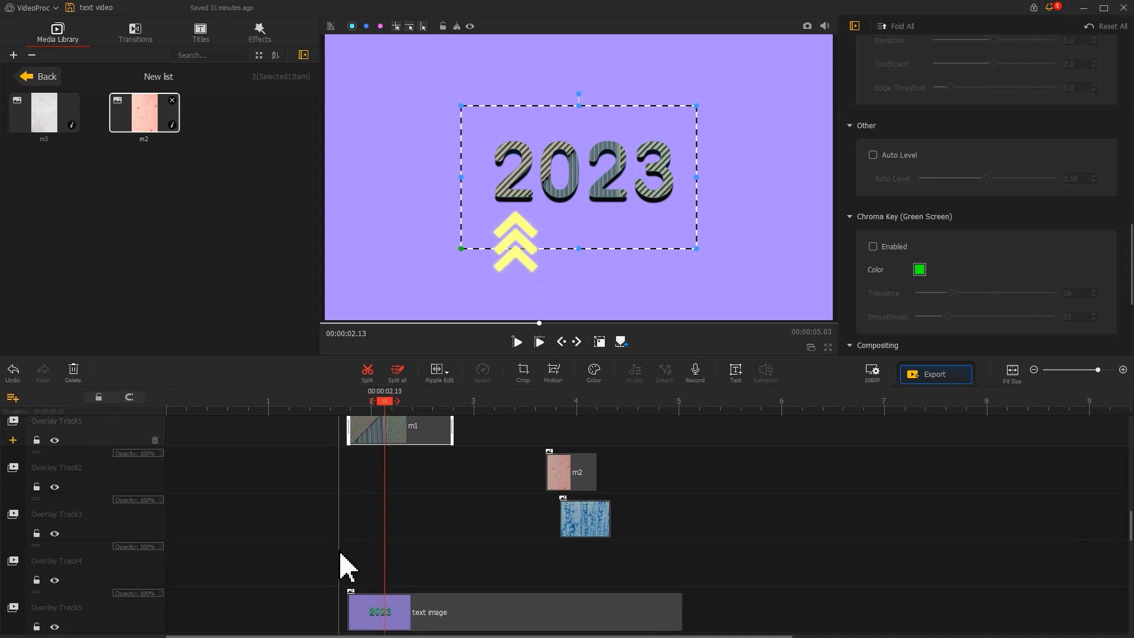
pyautogui.click(36, 620)
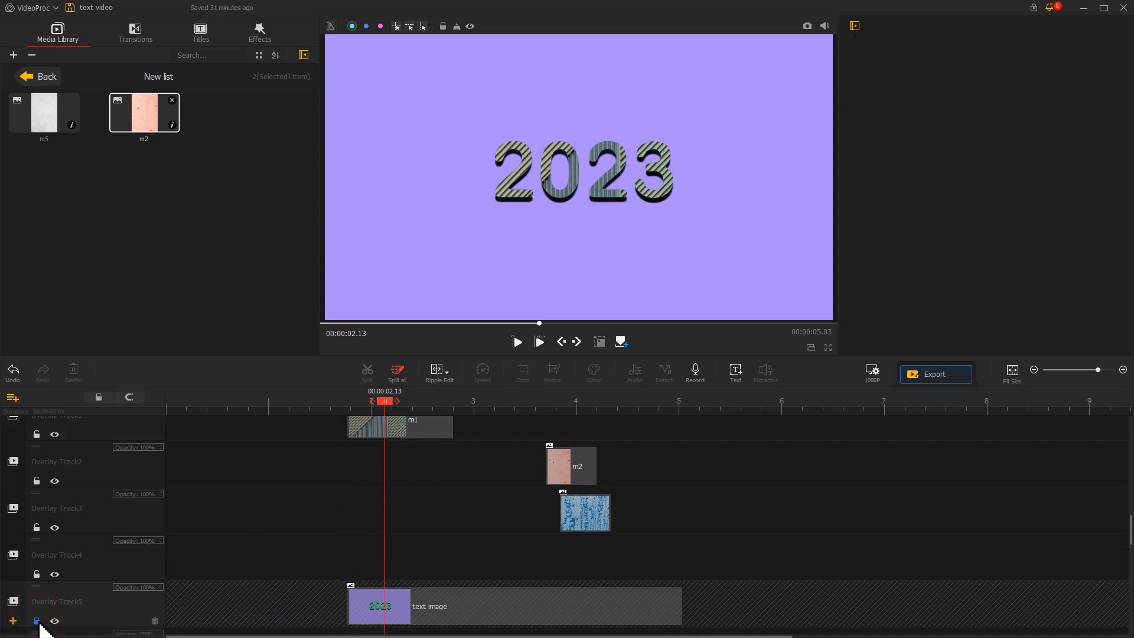
# Shift the m1 texture left in the video frame so it fills only the first digit 2.
pyautogui.scroll(2, 348, 555)
pyautogui.click(397, 529)
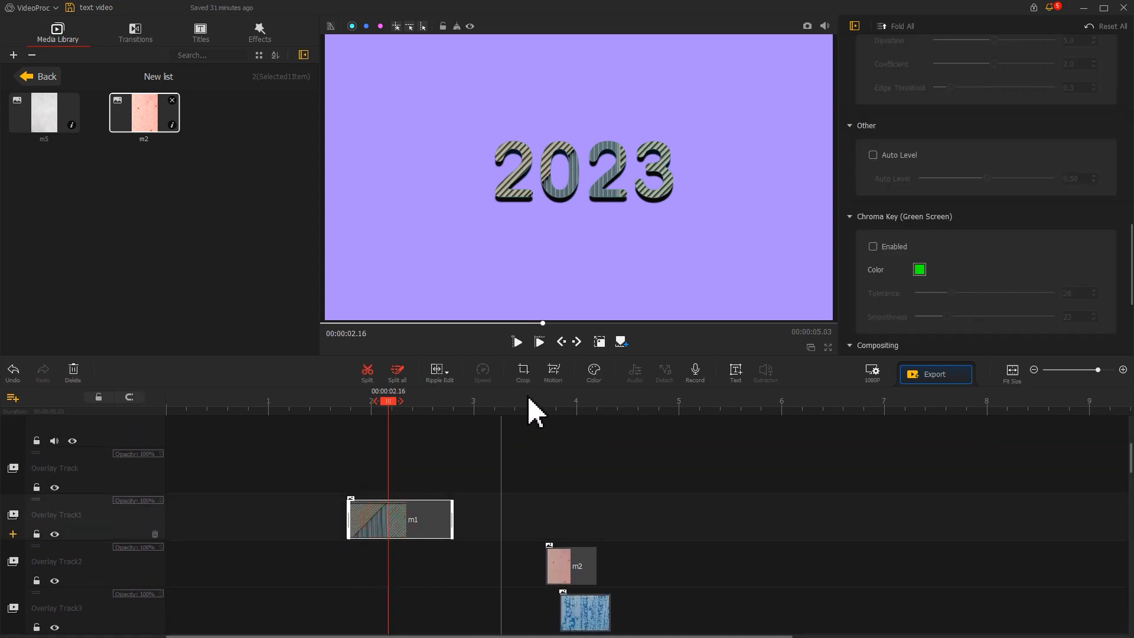
pyautogui.click(601, 348)
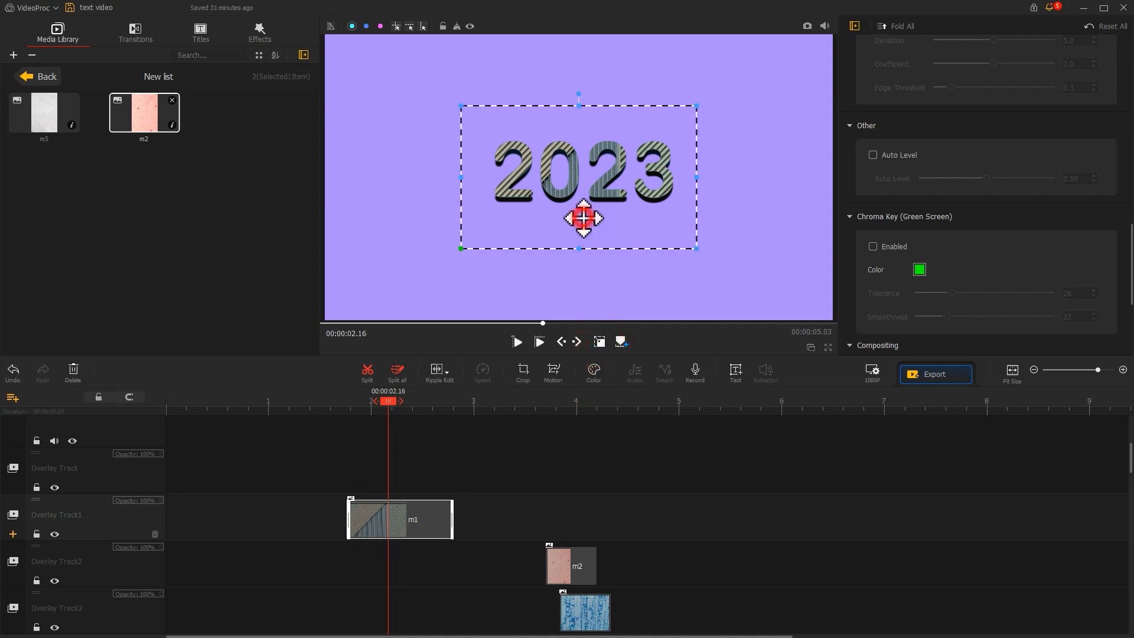
pyautogui.moveTo(584, 219); pyautogui.dragTo(425, 221)
# Align the m2 clip with m1 on the timeline, starting at about 1.76 s and matching m1's length.
pyautogui.click(569, 565)
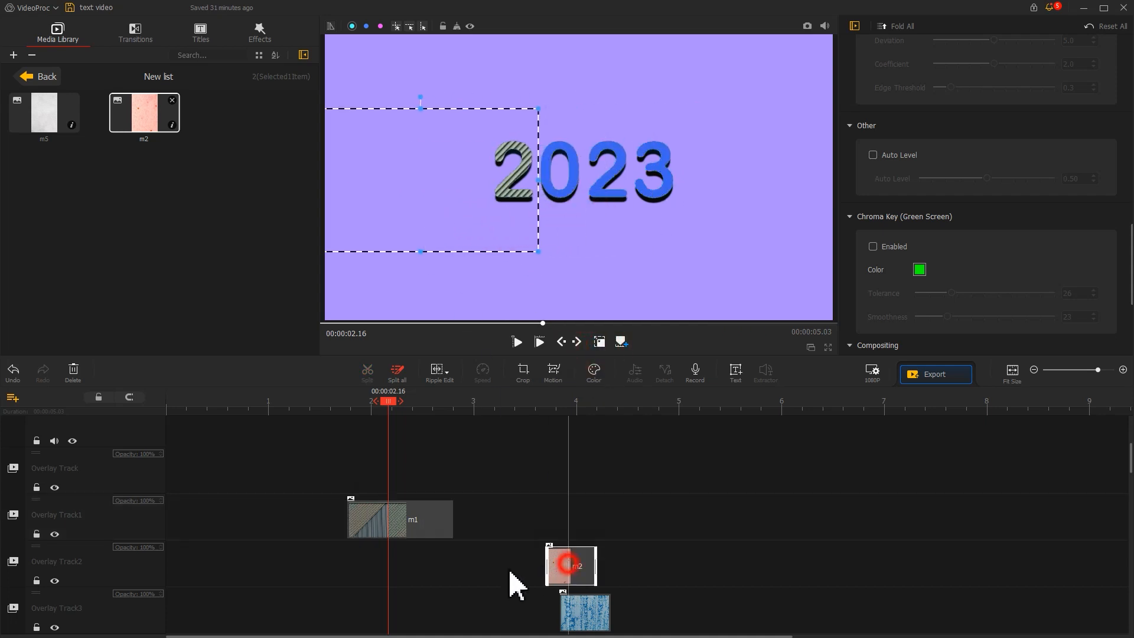
pyautogui.moveTo(511, 573); pyautogui.dragTo(454, 567)
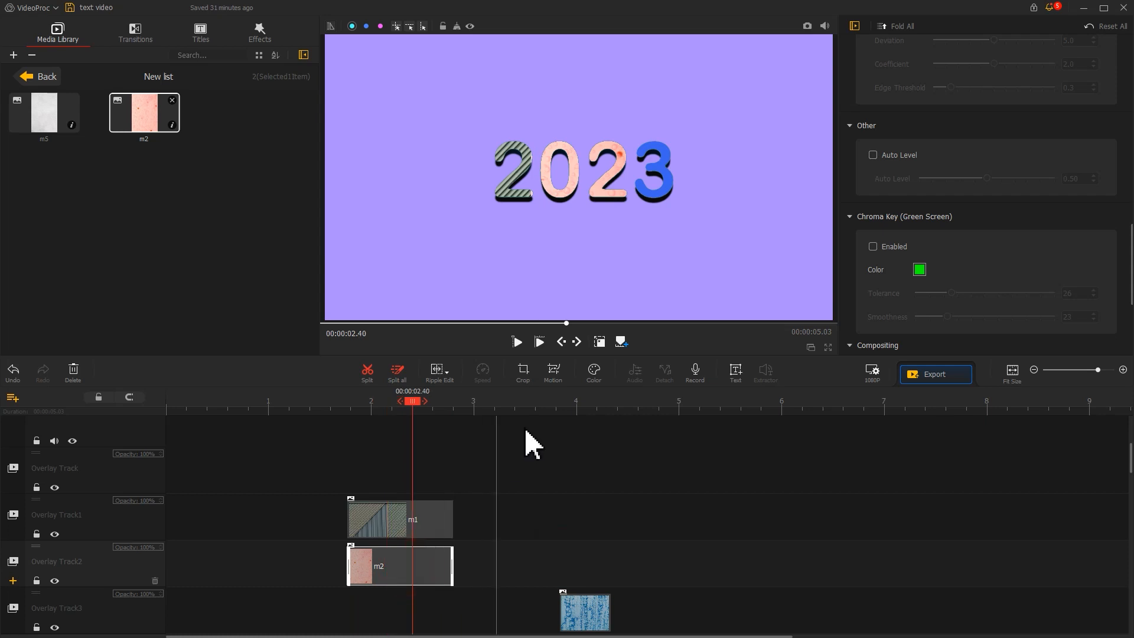
# Shift the m2 texture left in the video frame so it fills only the digit 0.
pyautogui.click(601, 348)
pyautogui.moveTo(615, 198); pyautogui.dragTo(556, 210)
# Align the m3 clip with m2 on the timeline, then move and widen its texture in the frame to fill only the last digit 3.
pyautogui.moveTo(587, 603); pyautogui.dragTo(450, 606)
pyautogui.click(598, 341)
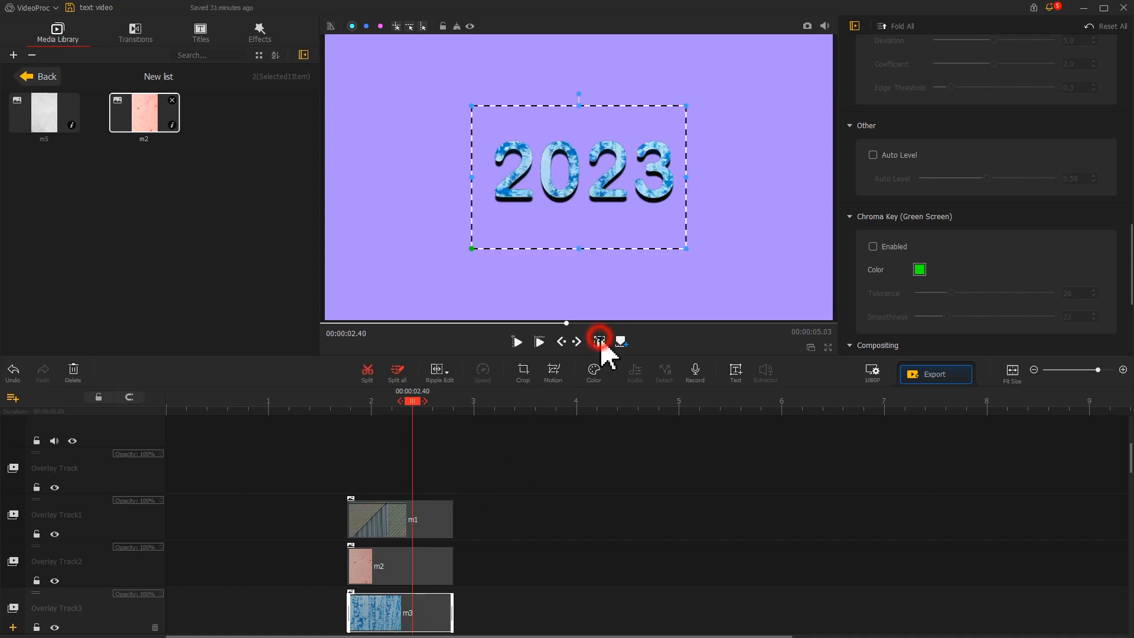
pyautogui.moveTo(539, 236); pyautogui.dragTo(707, 237)
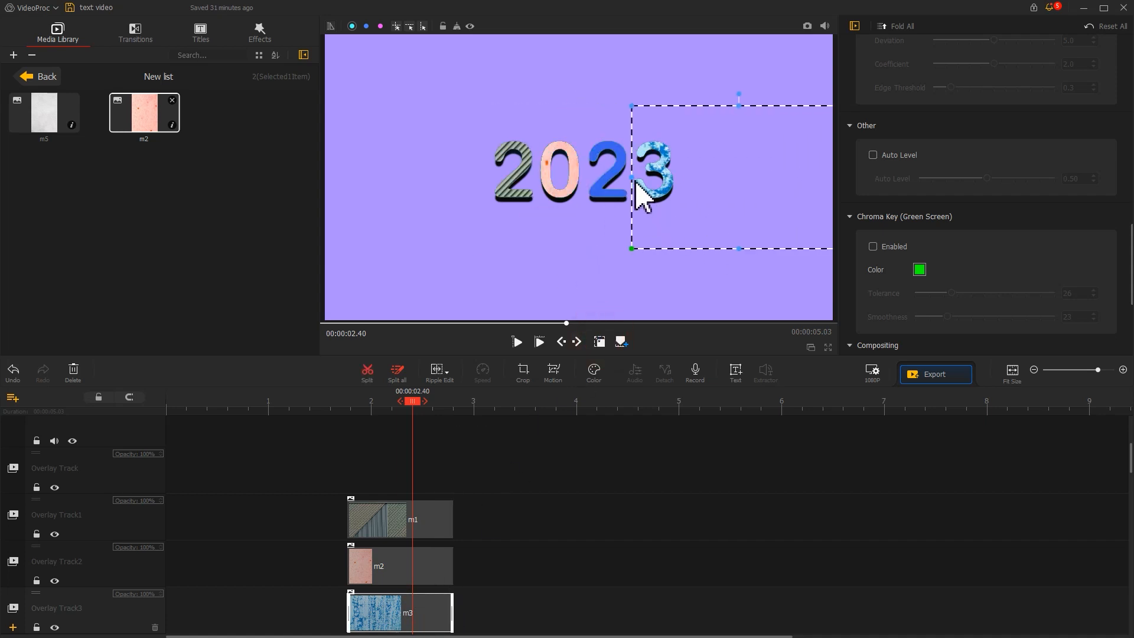
pyautogui.moveTo(635, 179); pyautogui.dragTo(589, 180)
pyautogui.moveTo(682, 215); pyautogui.dragTo(731, 216)
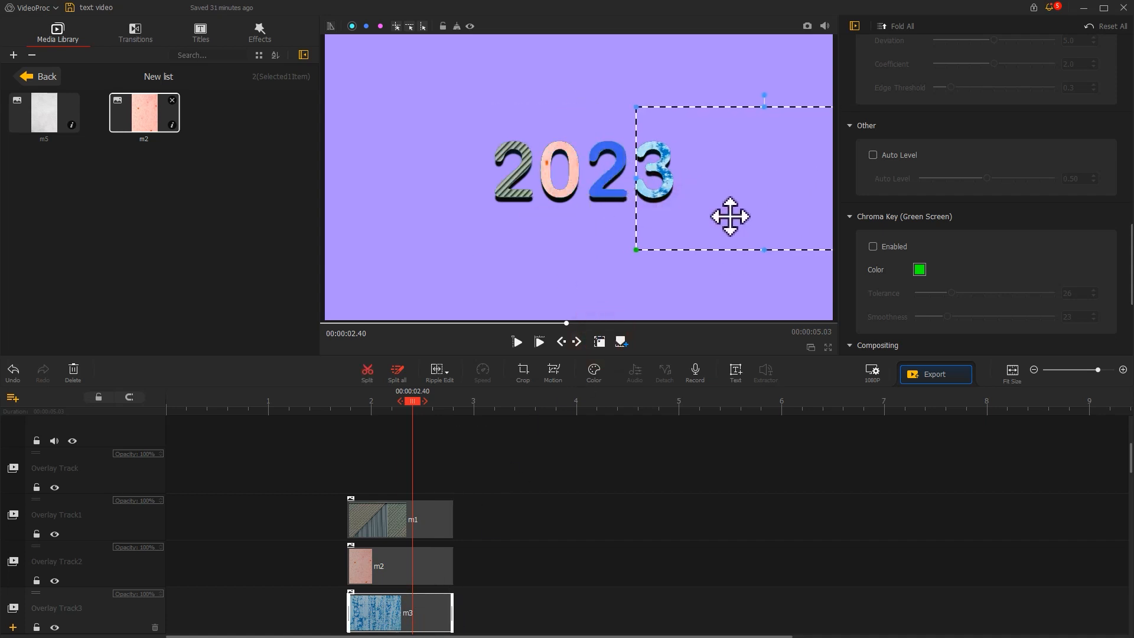
pyautogui.click(610, 349)
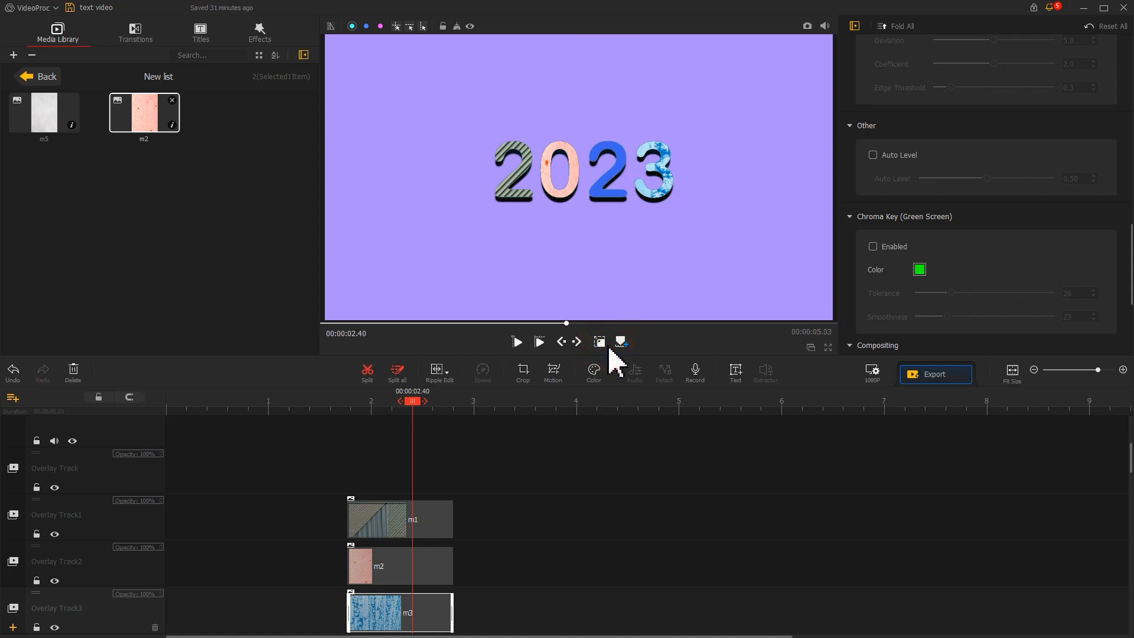
# Paste a copy of the first 2023 title on the Subtitle Track at 1.76 s and extend its end to about 2.96 s.
pyautogui.scroll(-3, 436, 535)
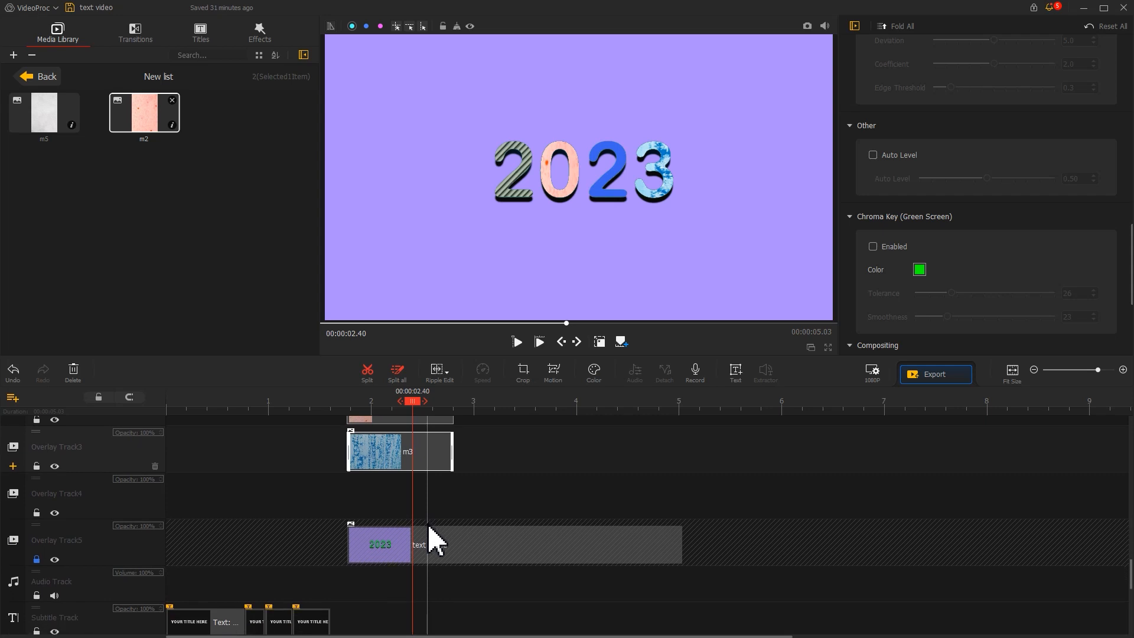
pyautogui.click(226, 623)
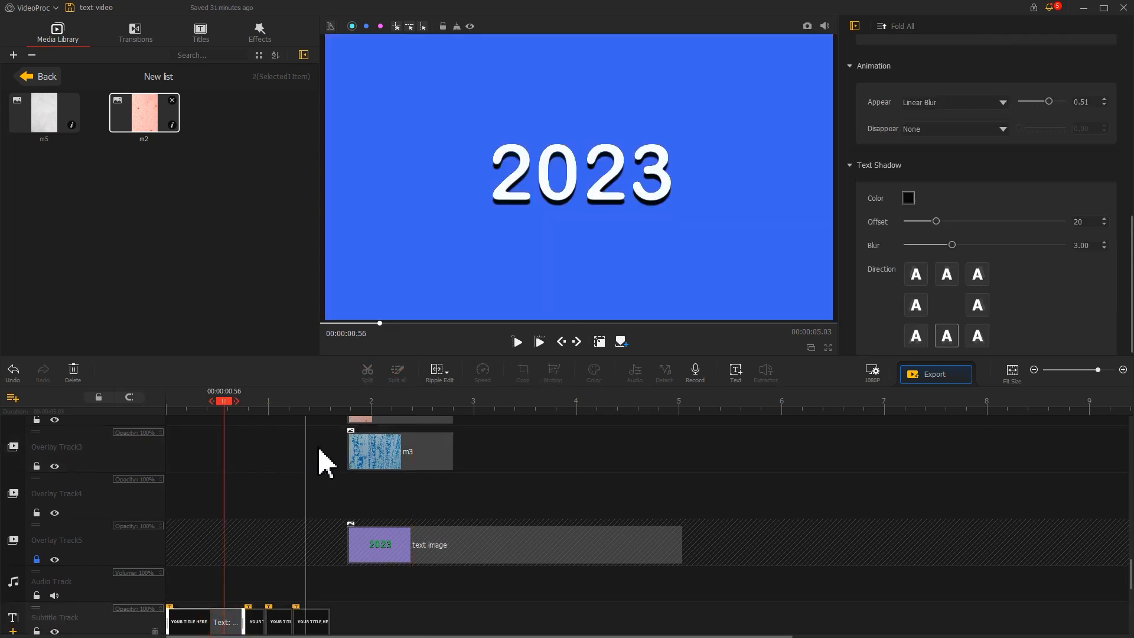
pyautogui.click(348, 405)
pyautogui.hotkey('ctrl', 'v')
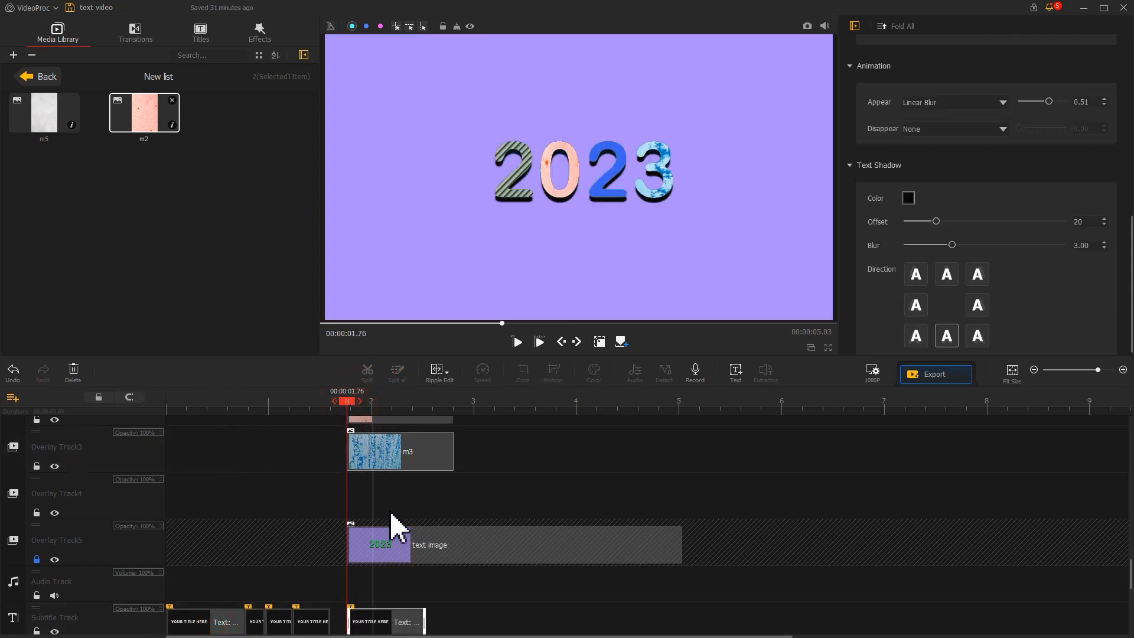
pyautogui.moveTo(423, 619); pyautogui.dragTo(469, 616)
# Set the copied title's Appear animation to None.
pyautogui.click(422, 612)
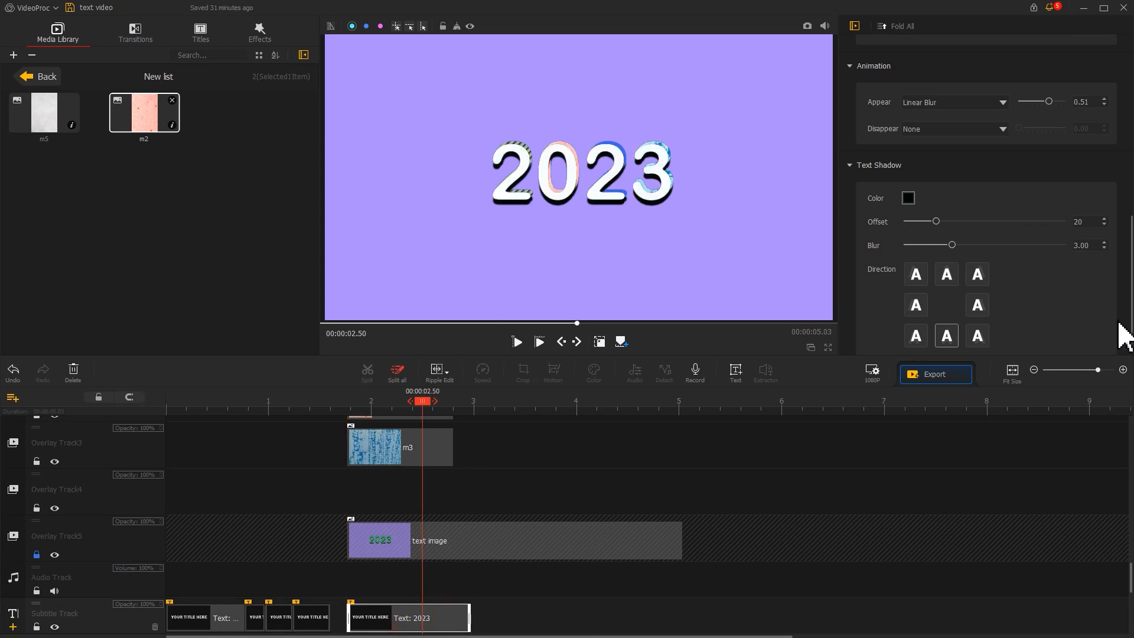
pyautogui.scroll(3, 1013, 278)
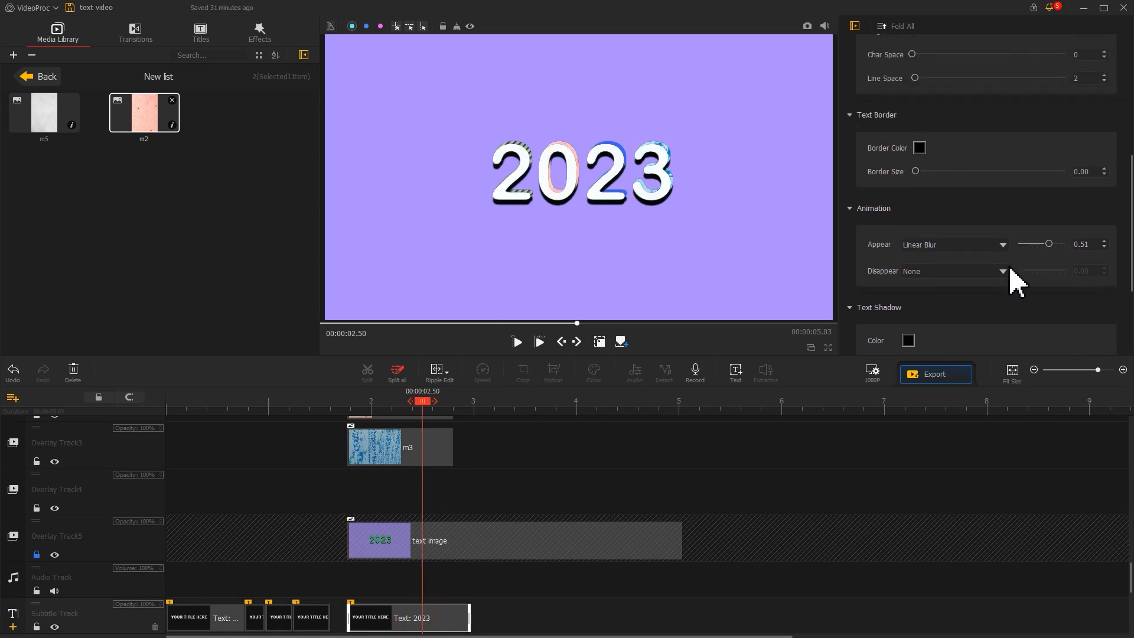
pyautogui.click(981, 244)
pyautogui.click(971, 257)
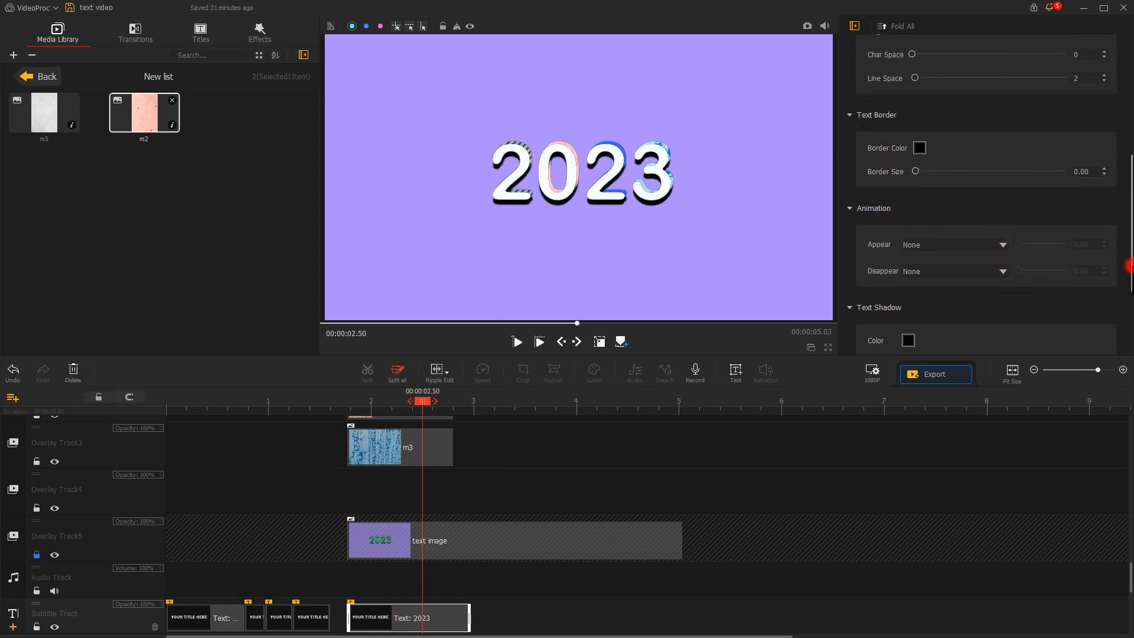
# Shorten the copied title's text to "2" and move it over the third digit in the video frame.
pyautogui.scroll(5, 1109, 190)
pyautogui.moveTo(907, 131); pyautogui.dragTo(878, 128)
pyautogui.press('BackSpace')
pyautogui.click(599, 342)
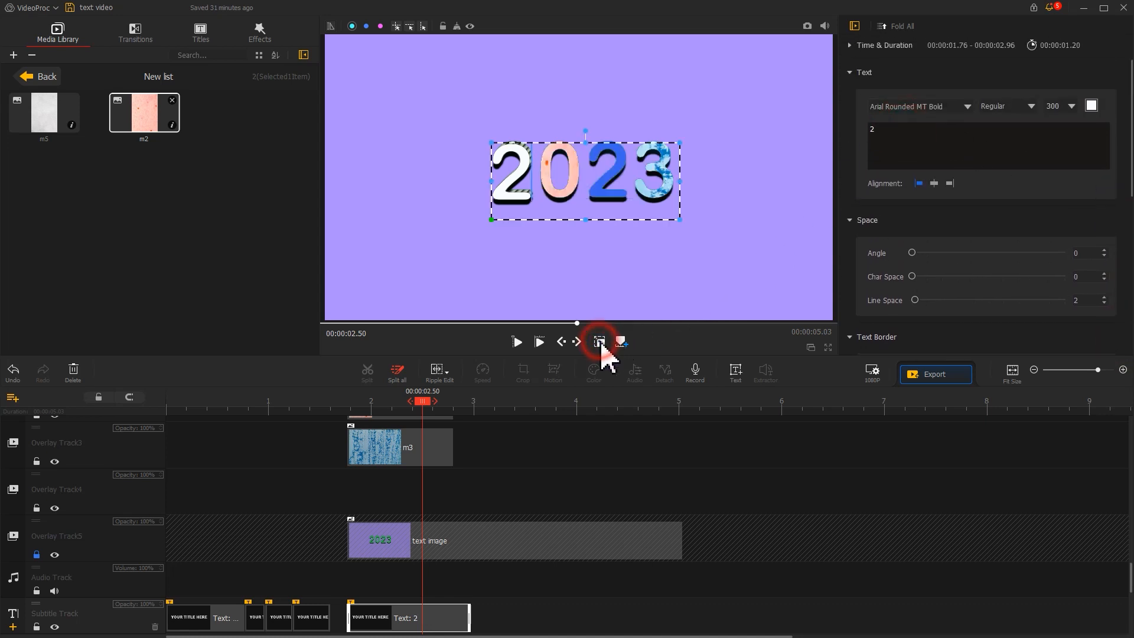
pyautogui.moveTo(573, 207); pyautogui.dragTo(659, 207)
pyautogui.click(599, 342)
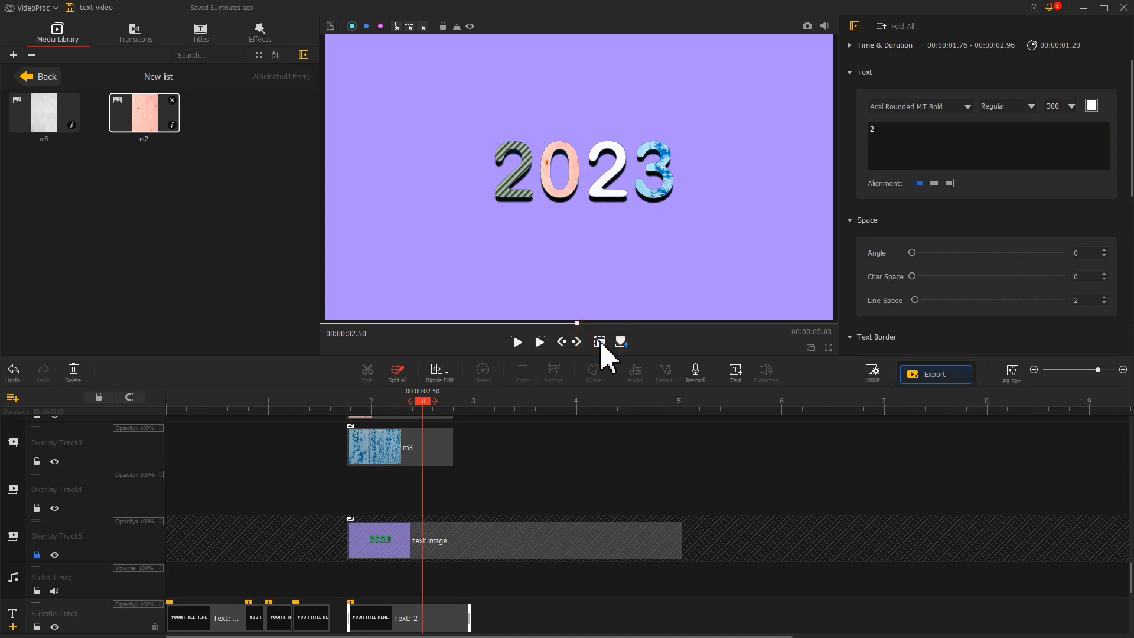
# Place texture m4 from the first picture list right after m2 on Overlay Track2 and extend its end to about 3.6 s.
pyautogui.click(40, 78)
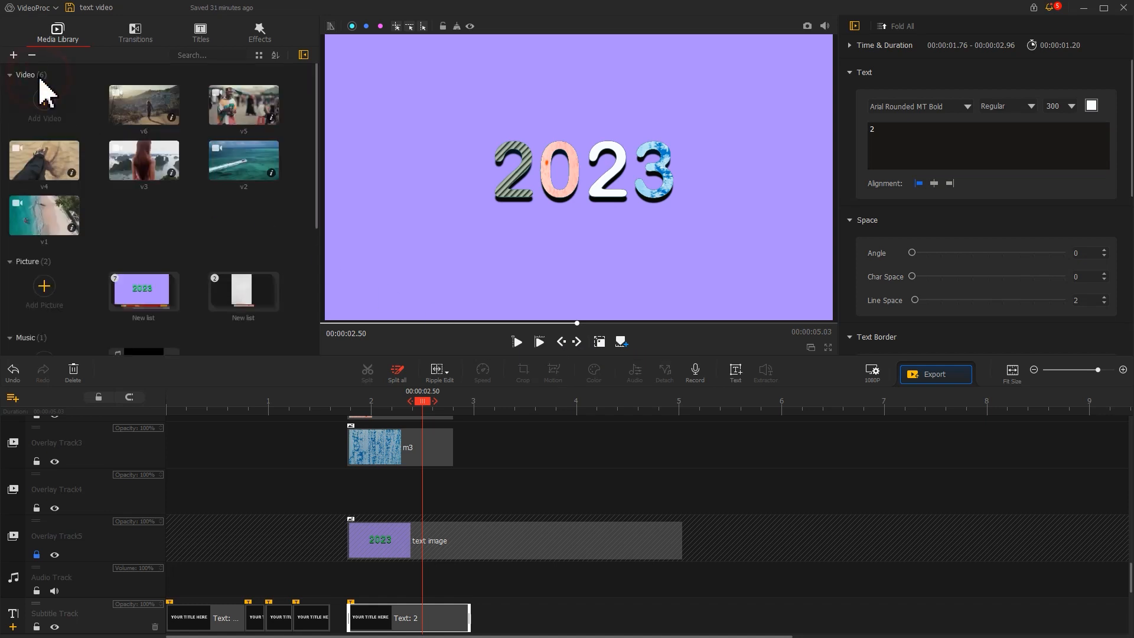
pyautogui.doubleClick(138, 286)
pyautogui.scroll(3, 283, 422)
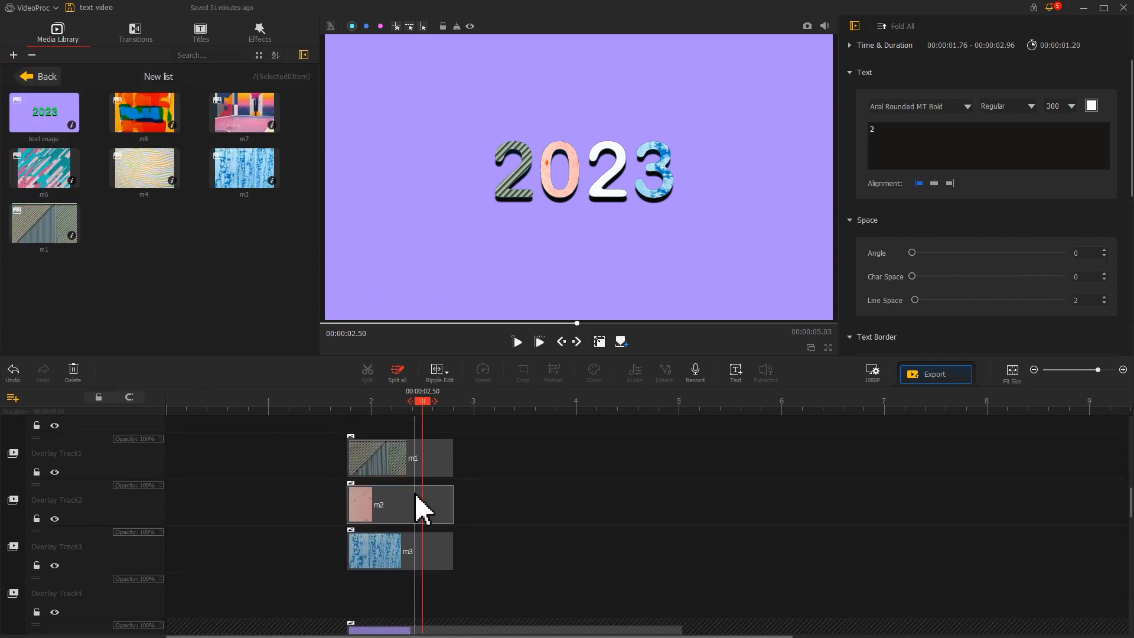
pyautogui.moveTo(144, 168); pyautogui.dragTo(480, 598)
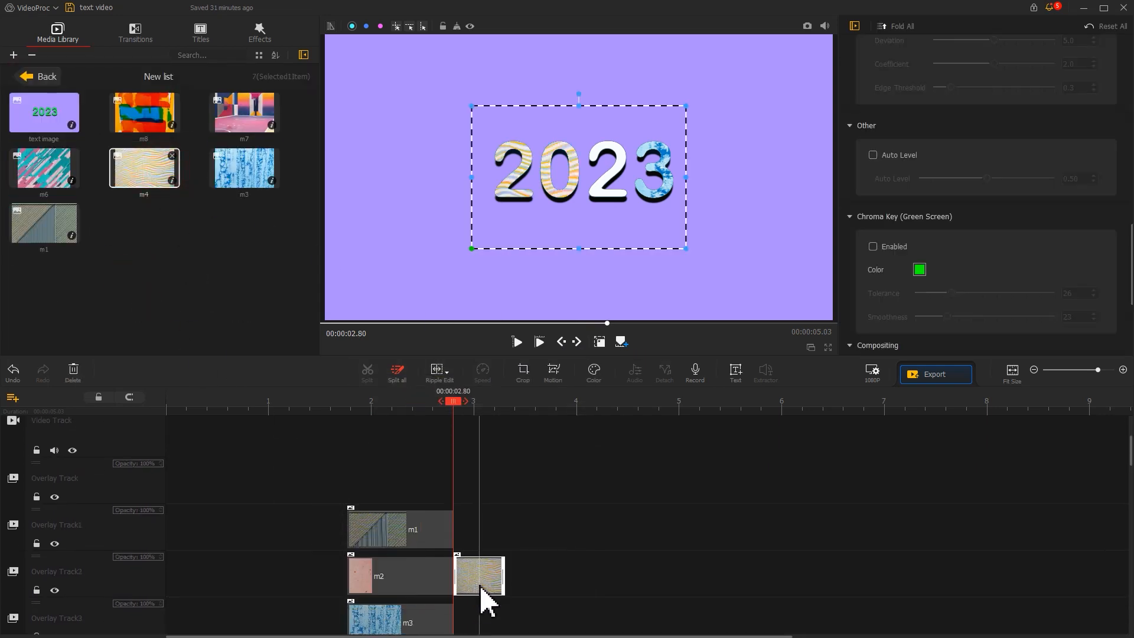
pyautogui.moveTo(500, 530); pyautogui.dragTo(538, 531)
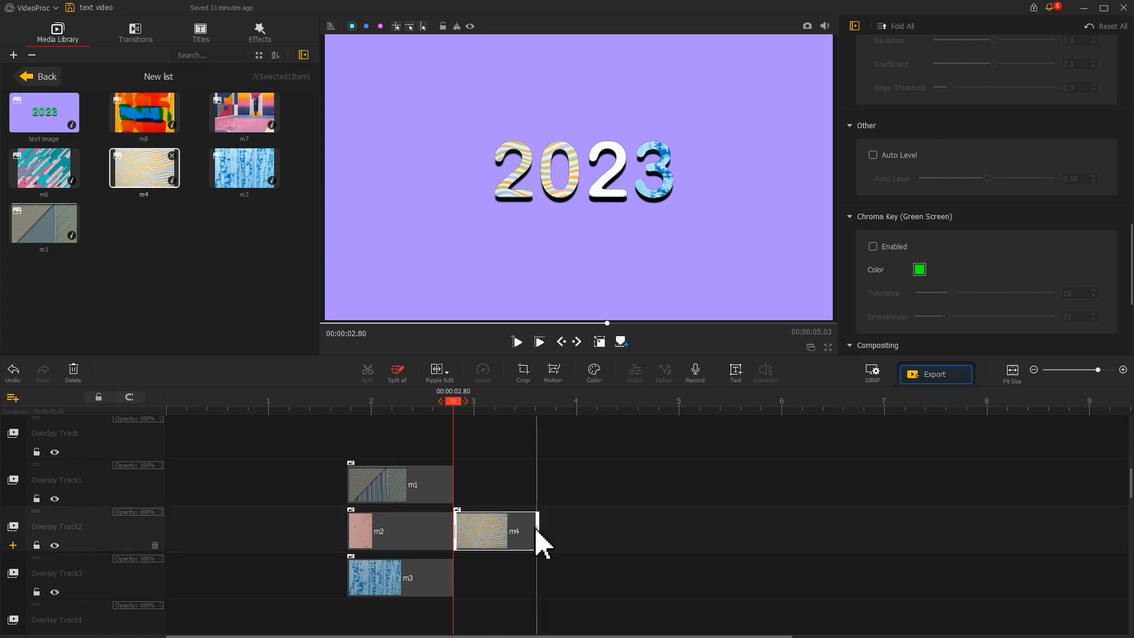
# Place texture m5 from the second picture list right after m3 on Overlay Track3.
pyautogui.click(49, 82)
pyautogui.doubleClick(224, 310)
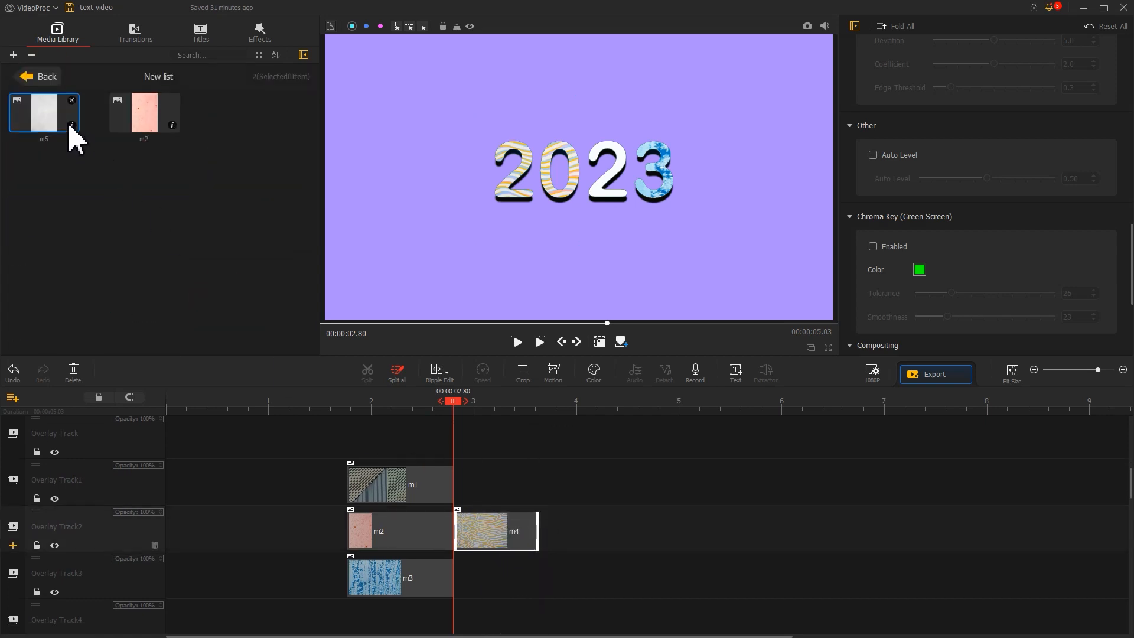
pyautogui.moveTo(71, 133); pyautogui.dragTo(499, 575)
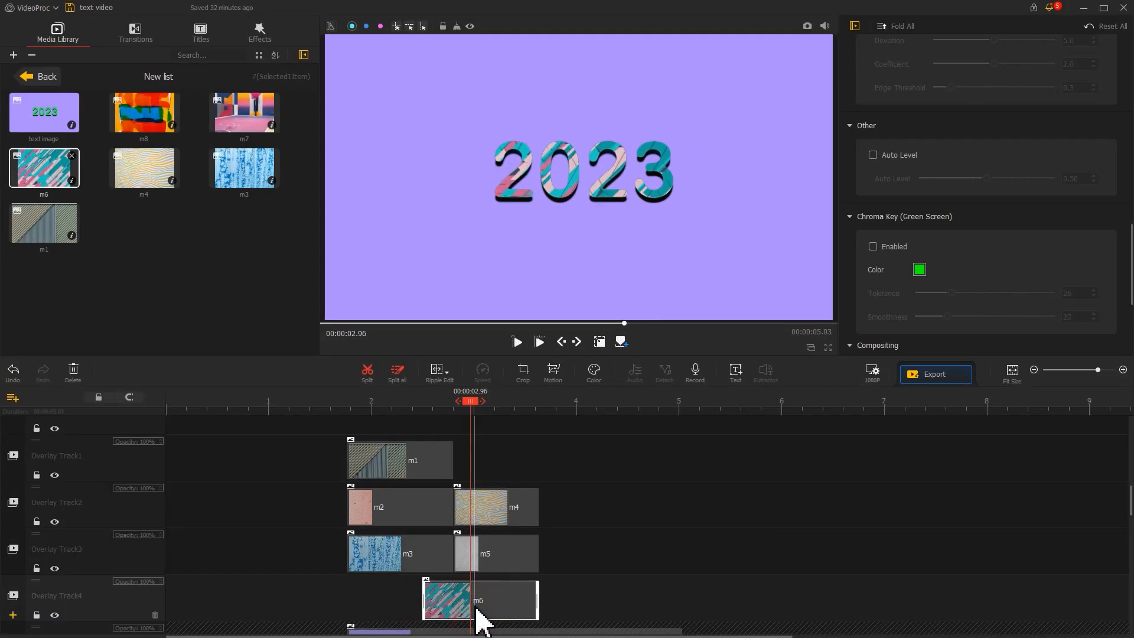
# Crop texture m6 to its left strip, 358 wide by 1279 high, and move it over the last digit 3 in the video frame.
pyautogui.click(525, 384)
pyautogui.moveTo(527, 248); pyautogui.dragTo(272, 272)
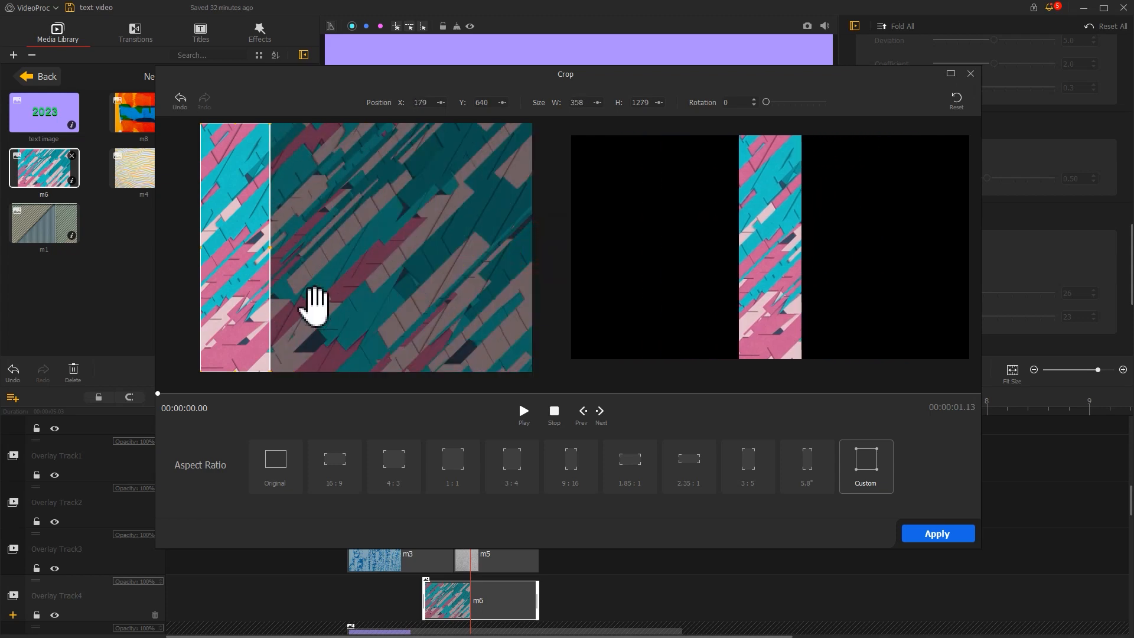
pyautogui.click(958, 538)
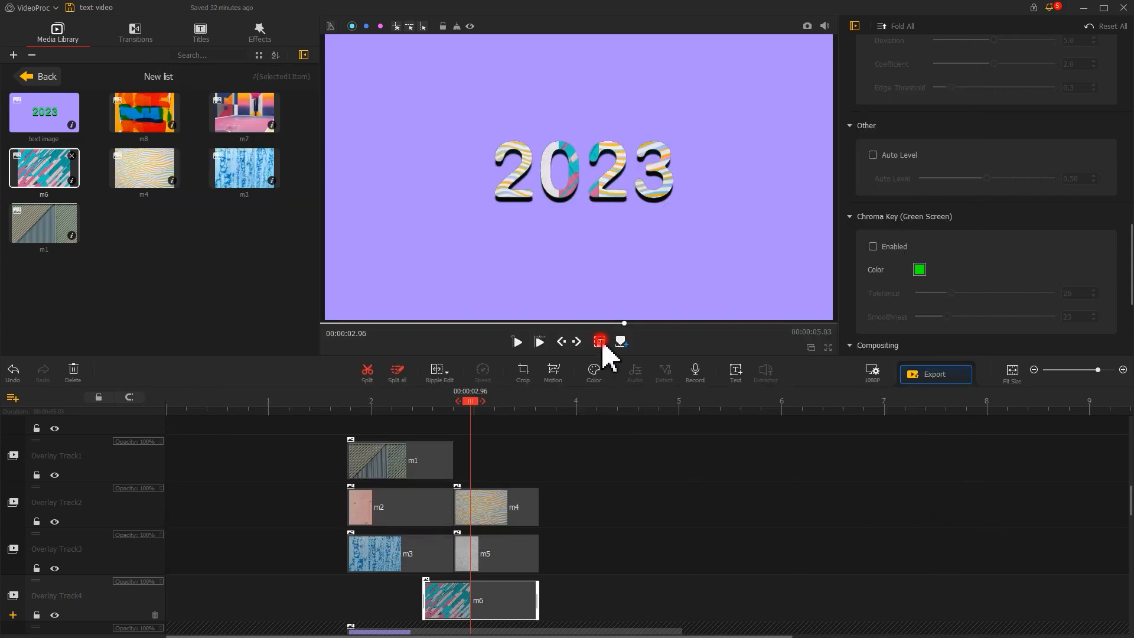
pyautogui.moveTo(582, 243); pyautogui.dragTo(670, 218)
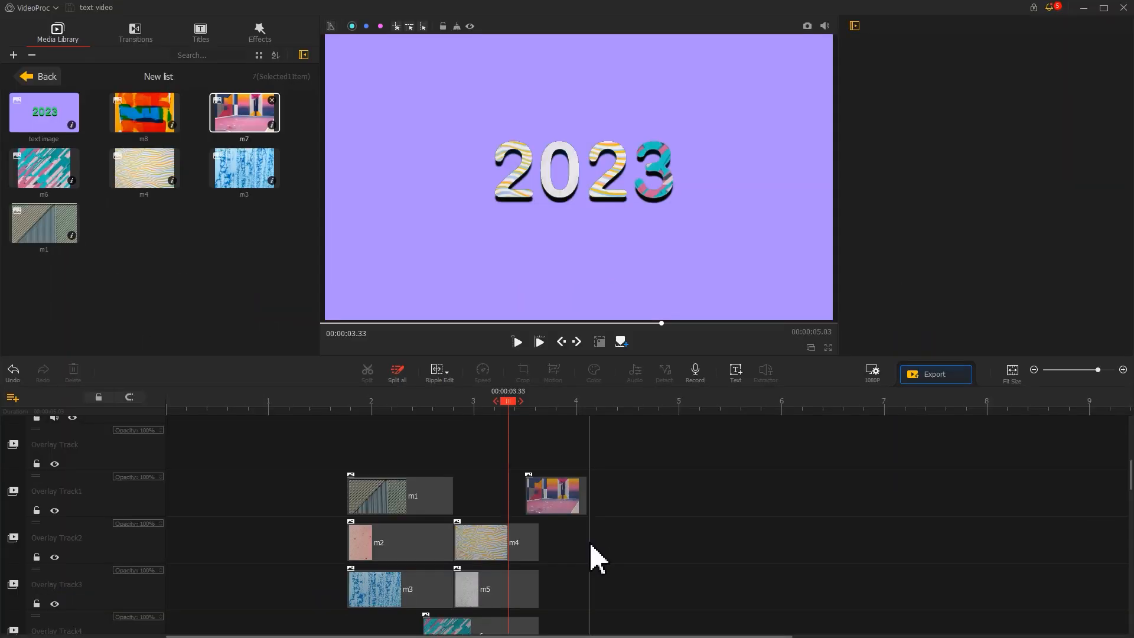
# Open the m7 clip in the Motion Editor, add a keyframe at its start and enlarge the keyframe's frame to the full 1920x1280 picture.
pyautogui.click(557, 507)
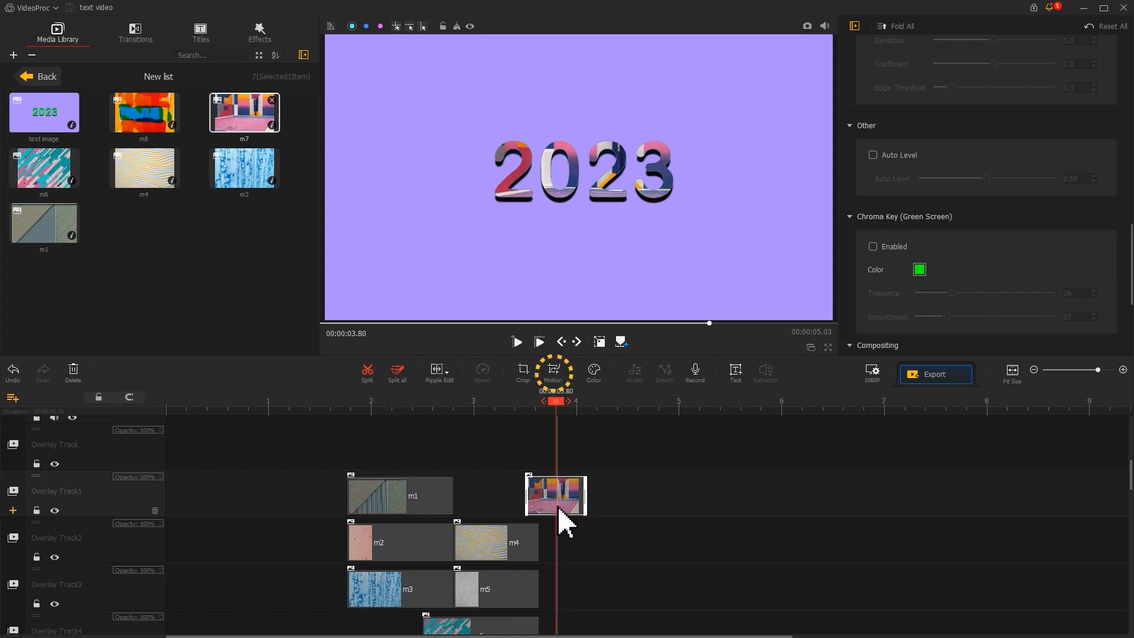
pyautogui.click(554, 372)
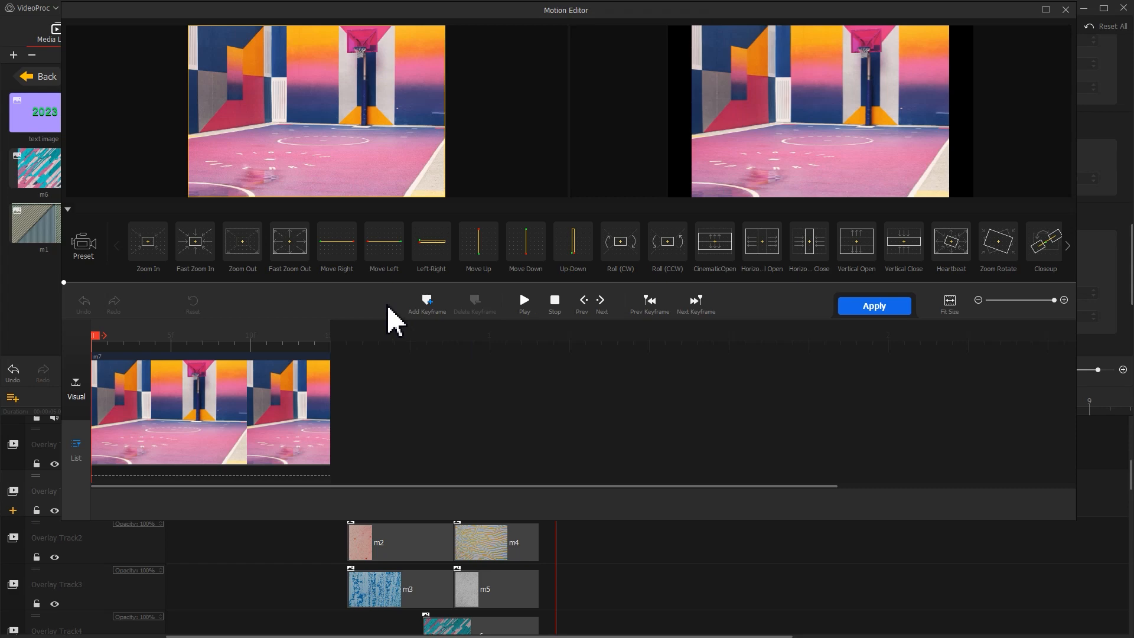
pyautogui.click(428, 303)
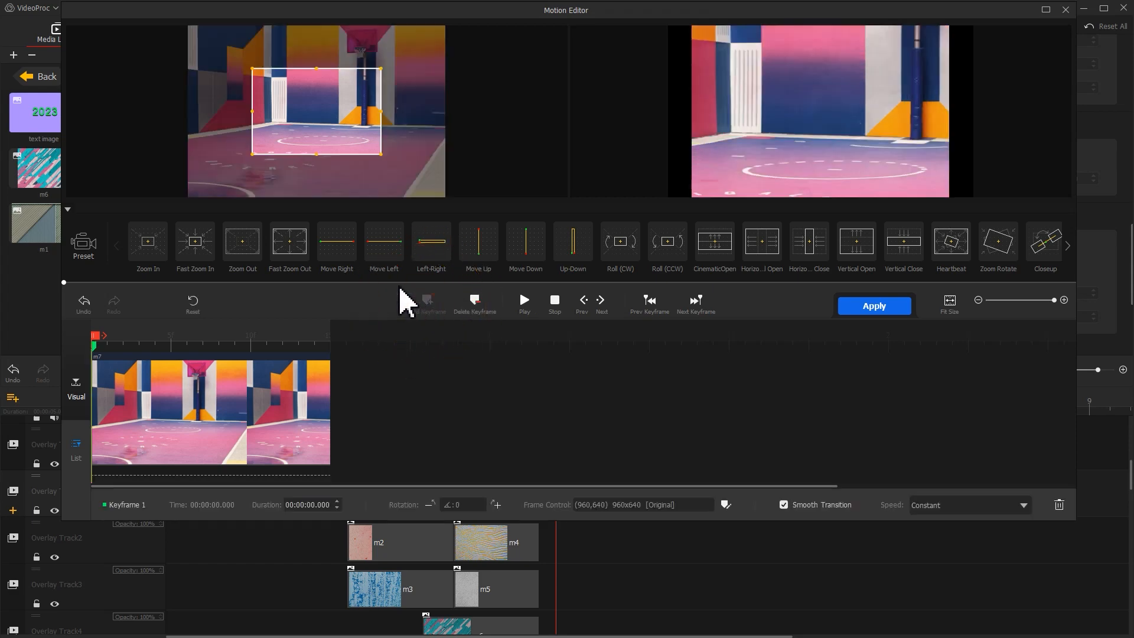
pyautogui.moveTo(253, 155); pyautogui.dragTo(196, 190)
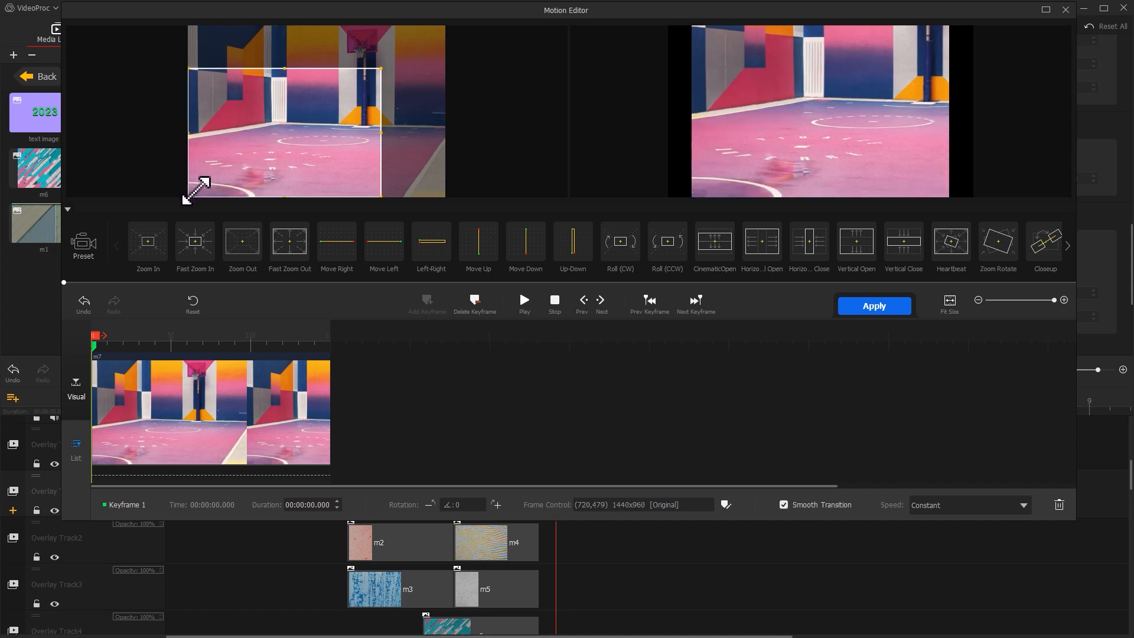
pyautogui.moveTo(382, 65); pyautogui.dragTo(435, 28)
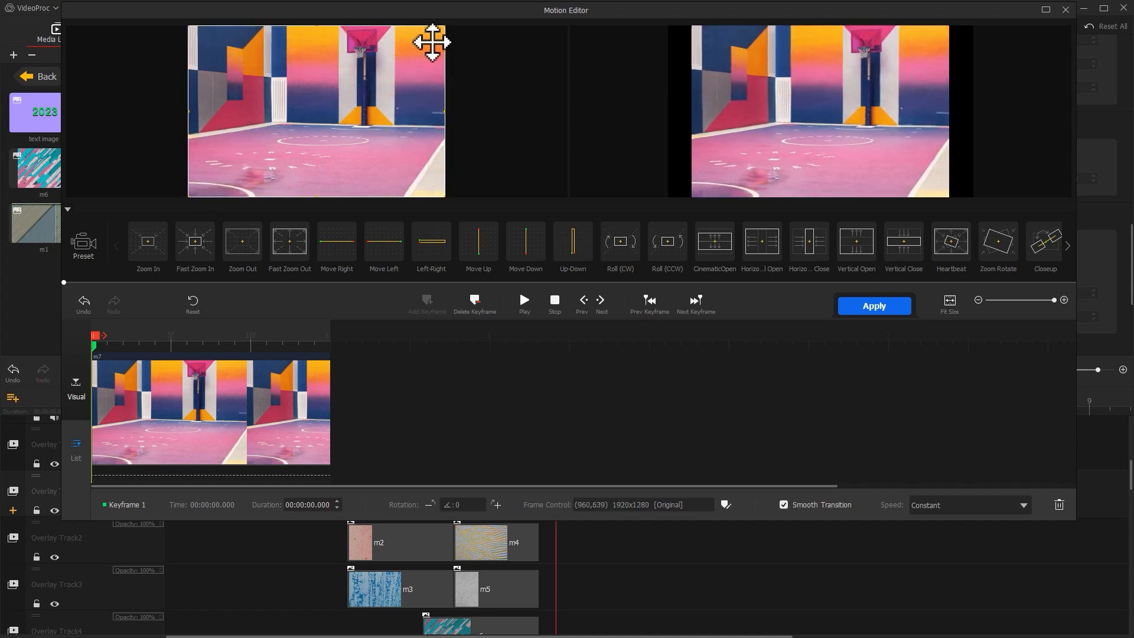
# Add a second keyframe at the end of the m7 clip and set its speed to Smooth Speed Down 1.
pyautogui.moveTo(313, 336); pyautogui.dragTo(349, 349)
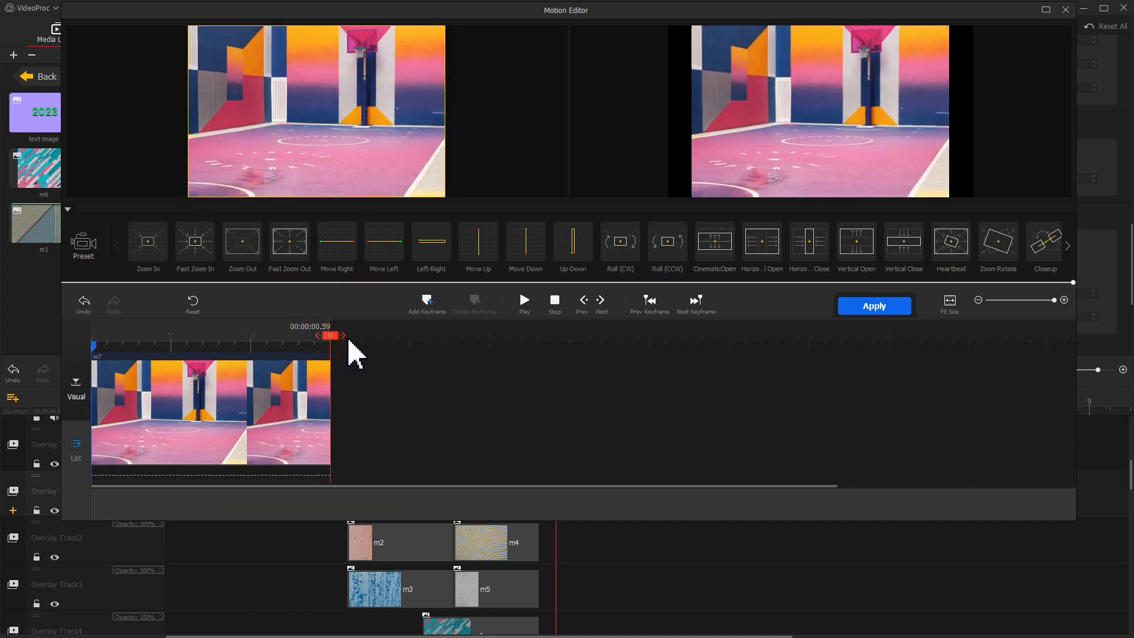
pyautogui.click(431, 302)
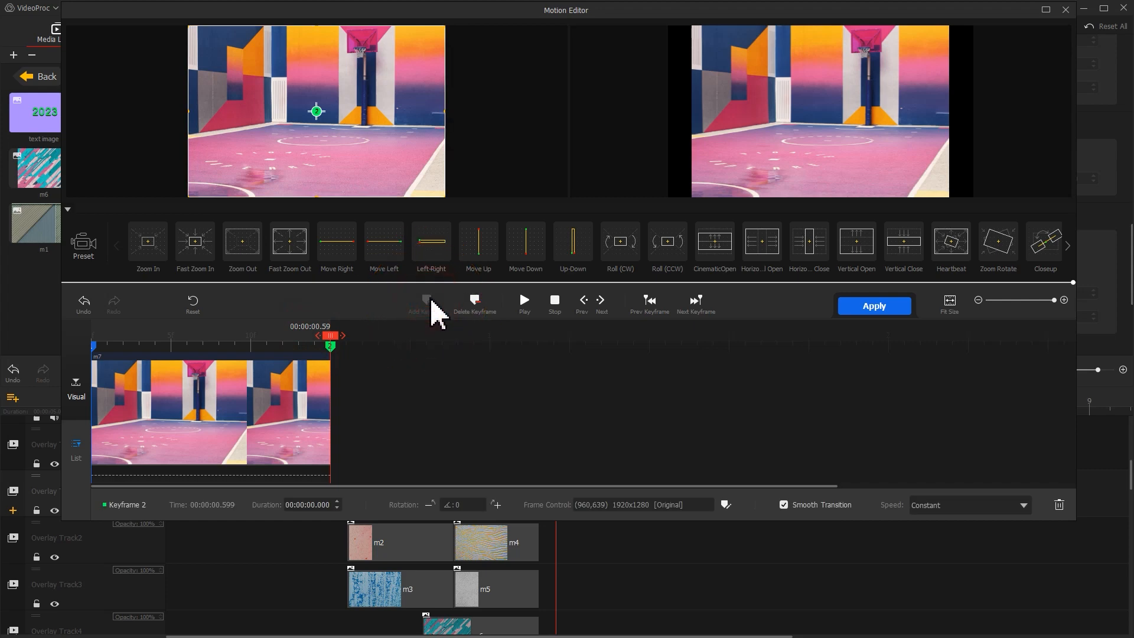
pyautogui.click(998, 506)
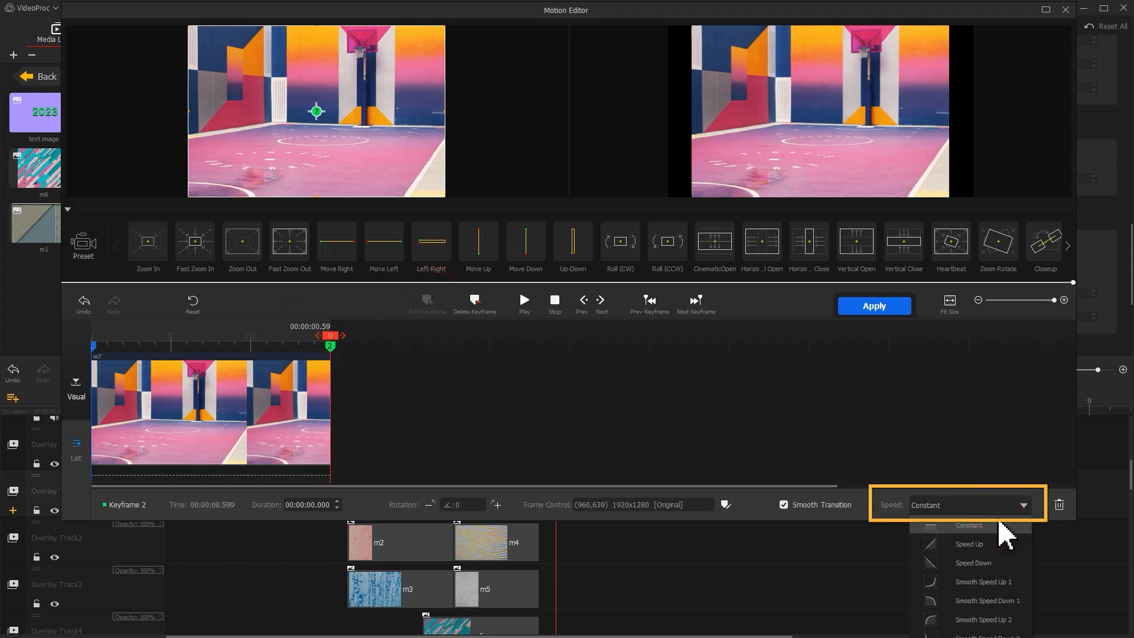
pyautogui.click(1010, 606)
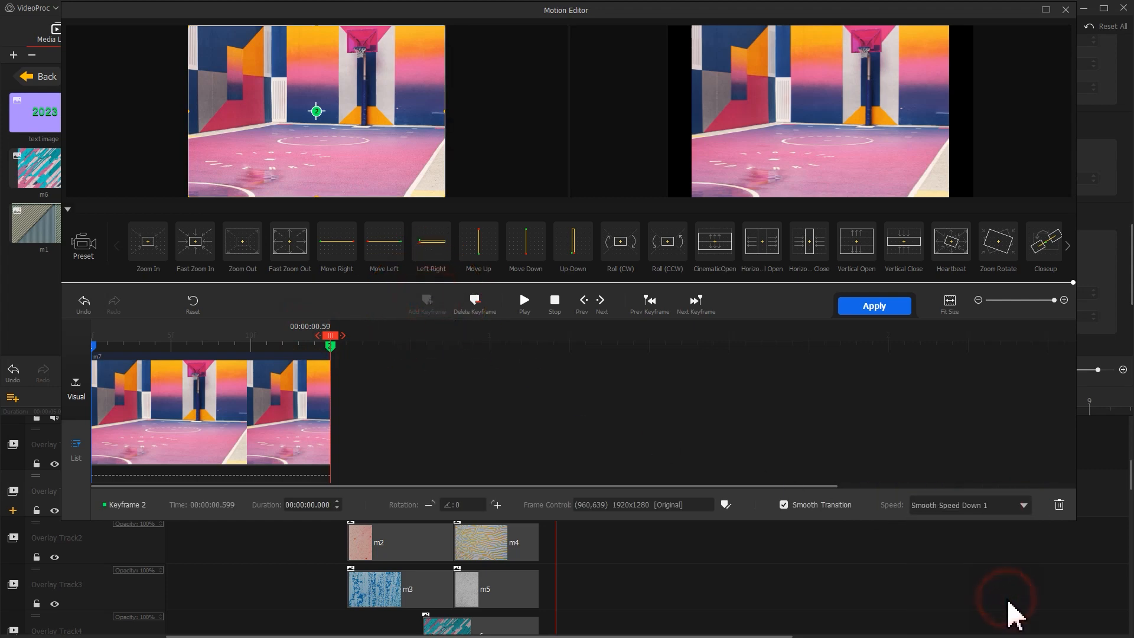
# Move the first keyframe's frame straight down until it lies completely below the m7 picture, and apply the motion.
pyautogui.click(94, 347)
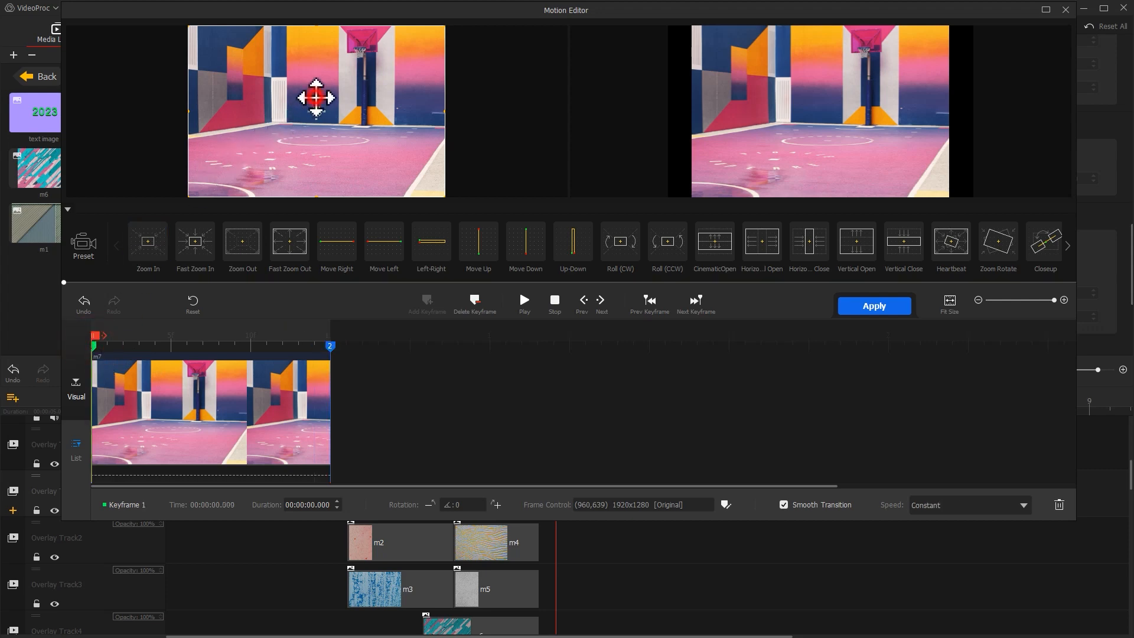
pyautogui.moveTo(316, 98); pyautogui.dragTo(326, 273)
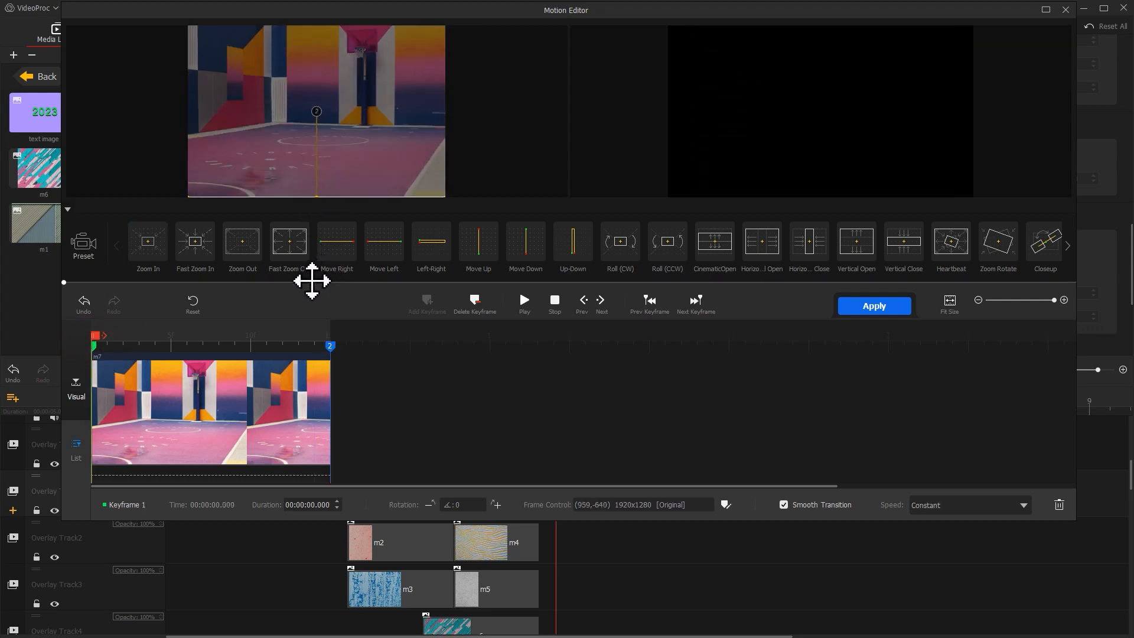
pyautogui.click(855, 310)
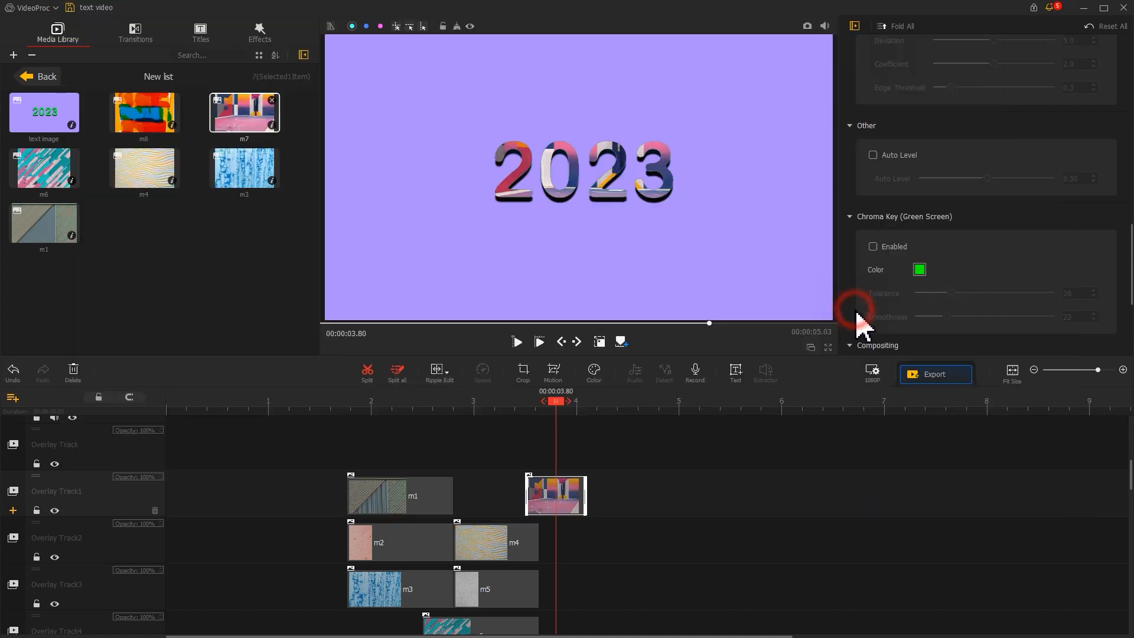
# Split the text image clip on Overlay Track5 at the end of the m7 clip, at 4.10 s.
pyautogui.moveTo(566, 394); pyautogui.dragTo(588, 403)
pyautogui.scroll(-2, 588, 425)
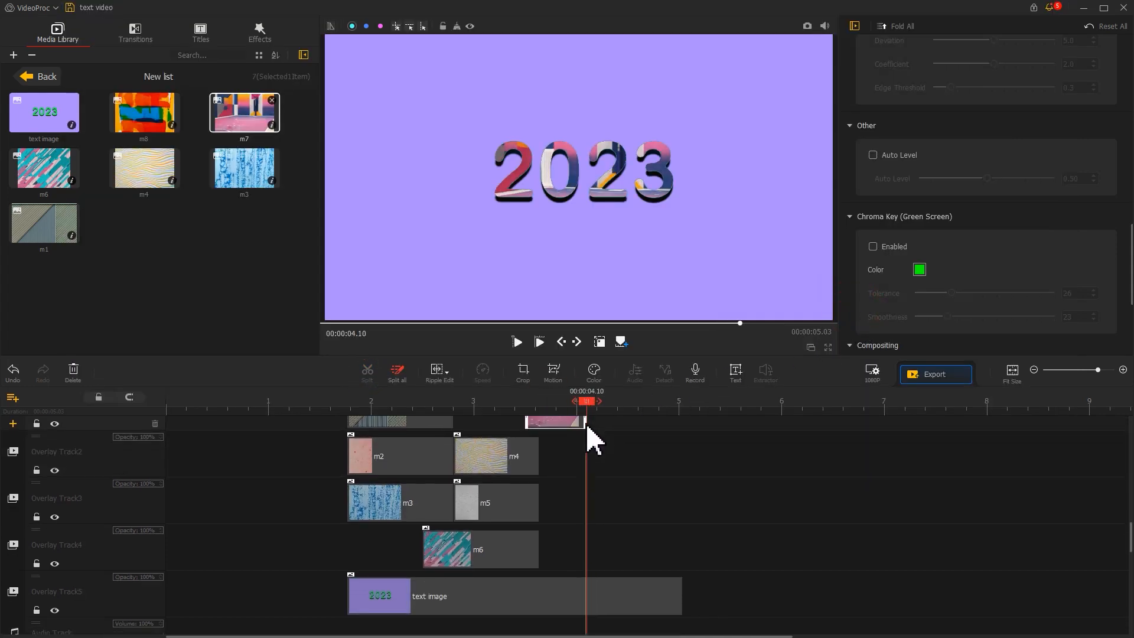
pyautogui.click(588, 608)
pyautogui.click(369, 378)
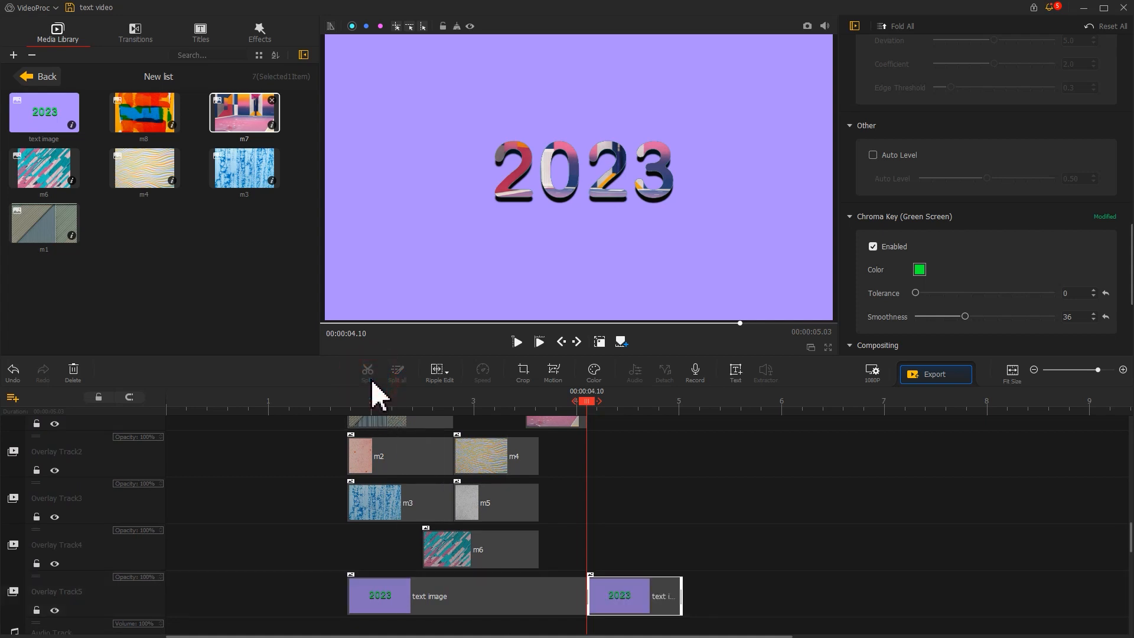
# Set the scale of the second text image clip on Overlay Track5 to 2.94 to enlarge its 2023 text.
pyautogui.click(630, 596)
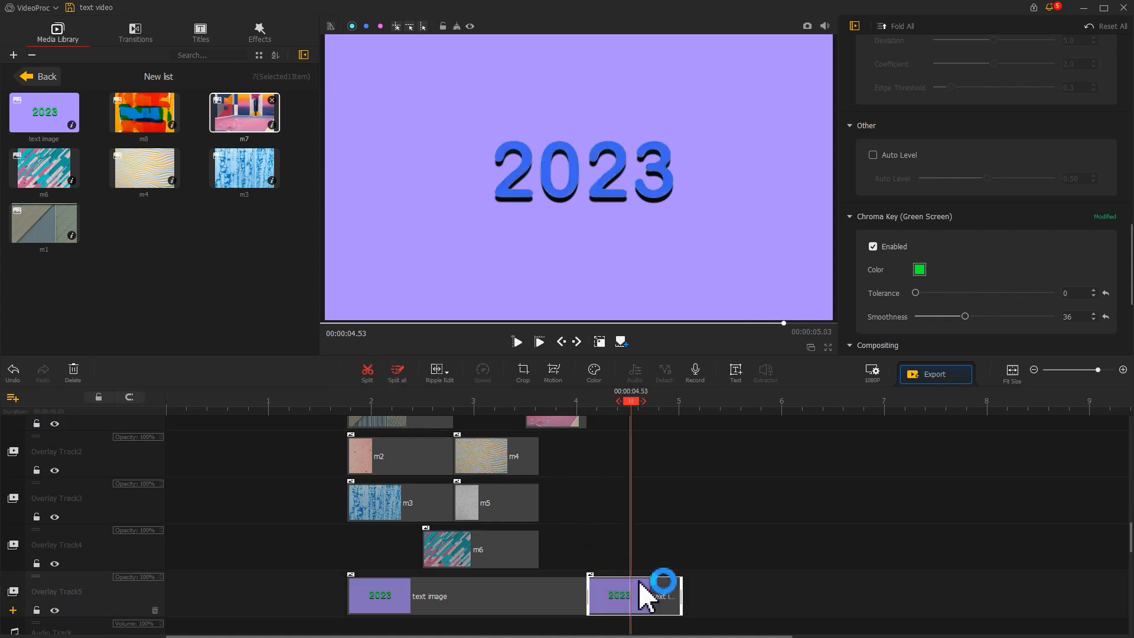
pyautogui.scroll(-8, 1124, 212)
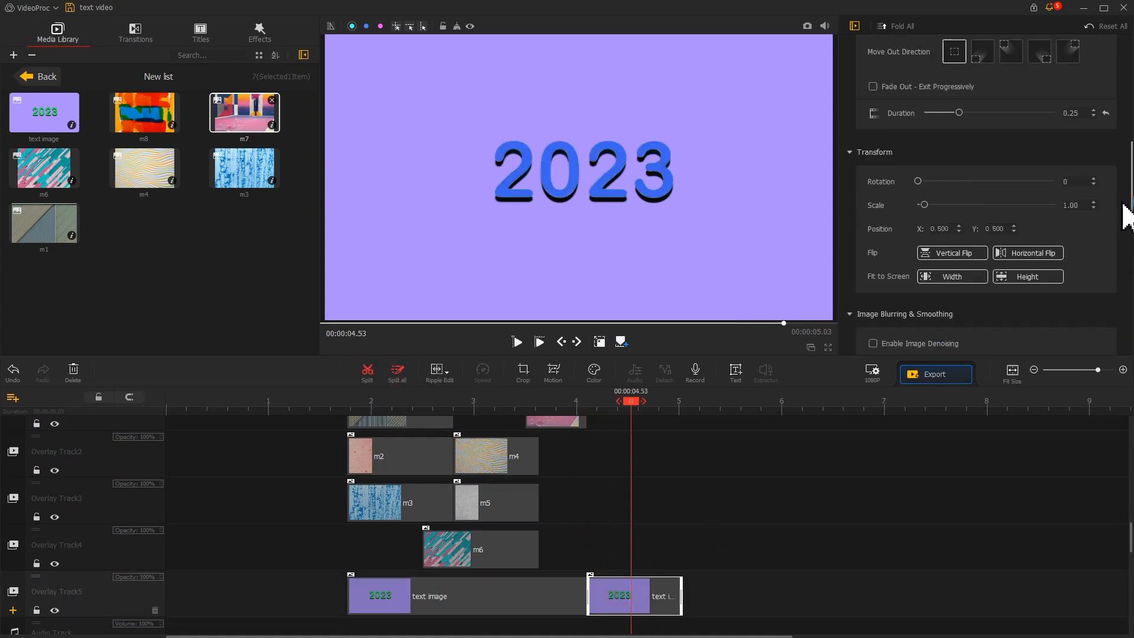
pyautogui.moveTo(918, 240); pyautogui.dragTo(938, 240)
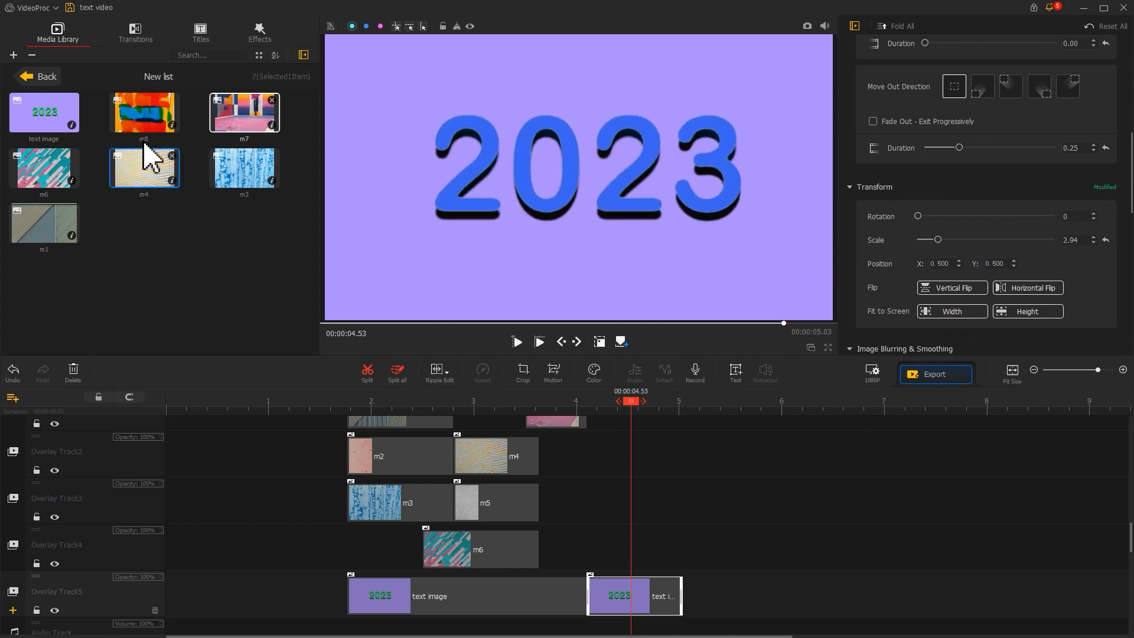
# Add the m8 picture to Overlay Track1 at 4.10 s, directly after m7, and set its scale to 0.61.
pyautogui.moveTo(142, 127); pyautogui.dragTo(682, 431)
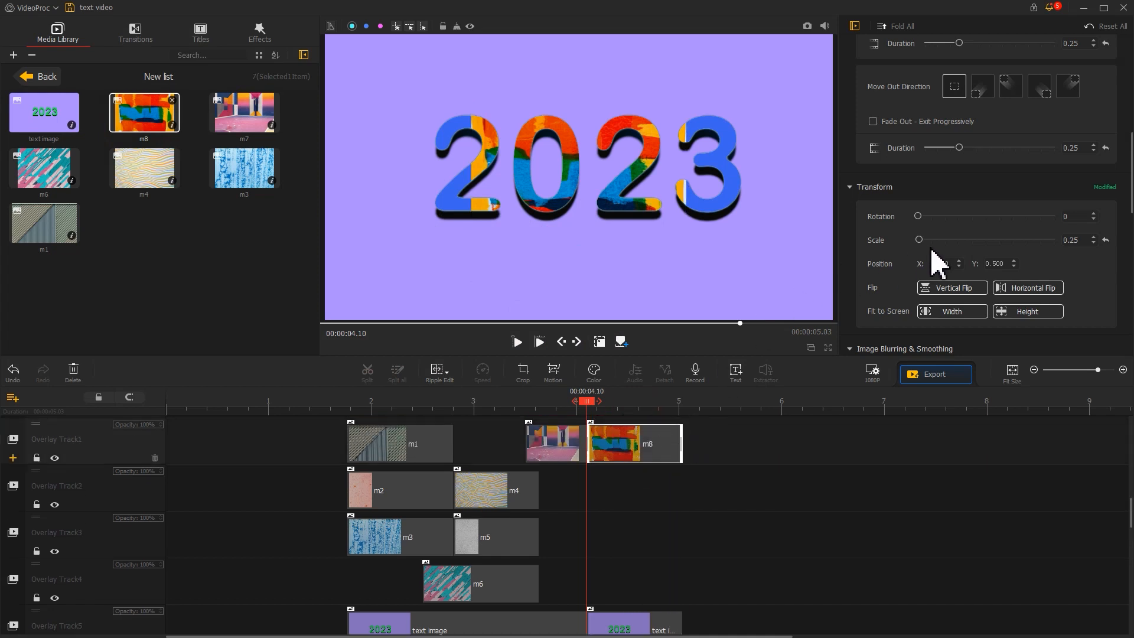
pyautogui.moveTo(921, 241); pyautogui.dragTo(923, 241)
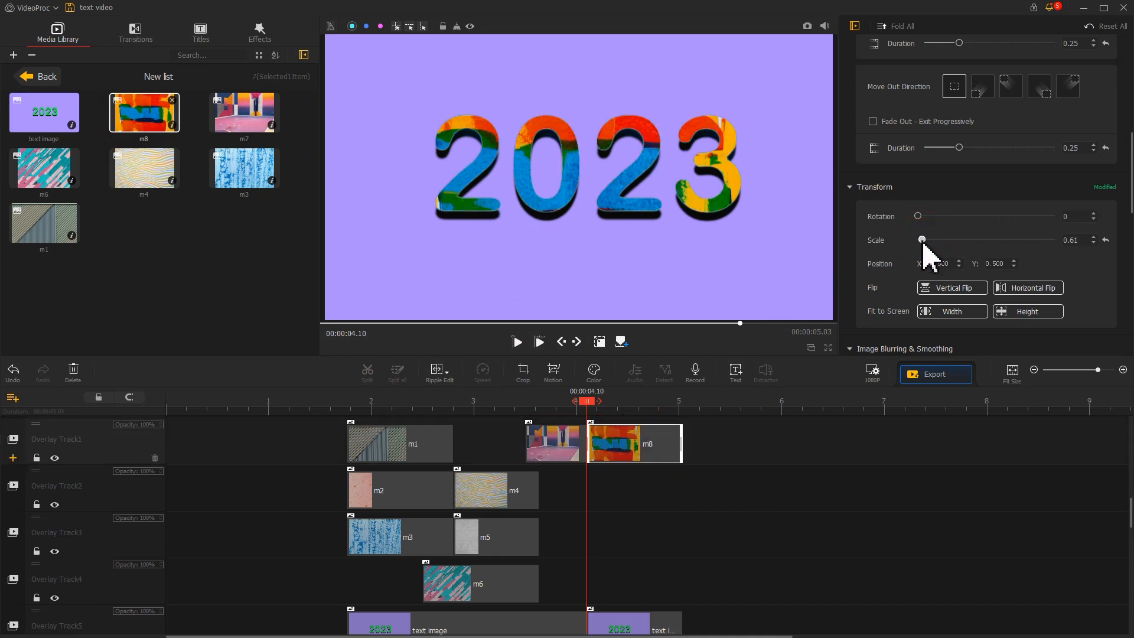
# Return to the full media library and add the videos v1, v2, v3, v4, v5 and v6 one after another on the Video Track.
pyautogui.click(42, 78)
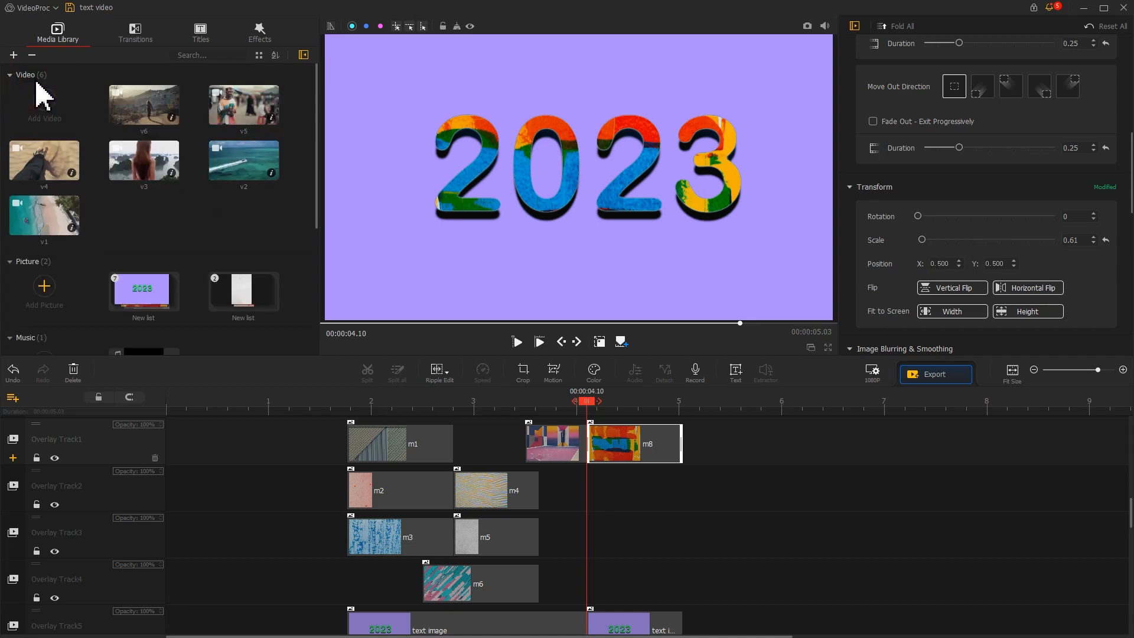
pyautogui.moveTo(56, 213); pyautogui.dragTo(438, 410)
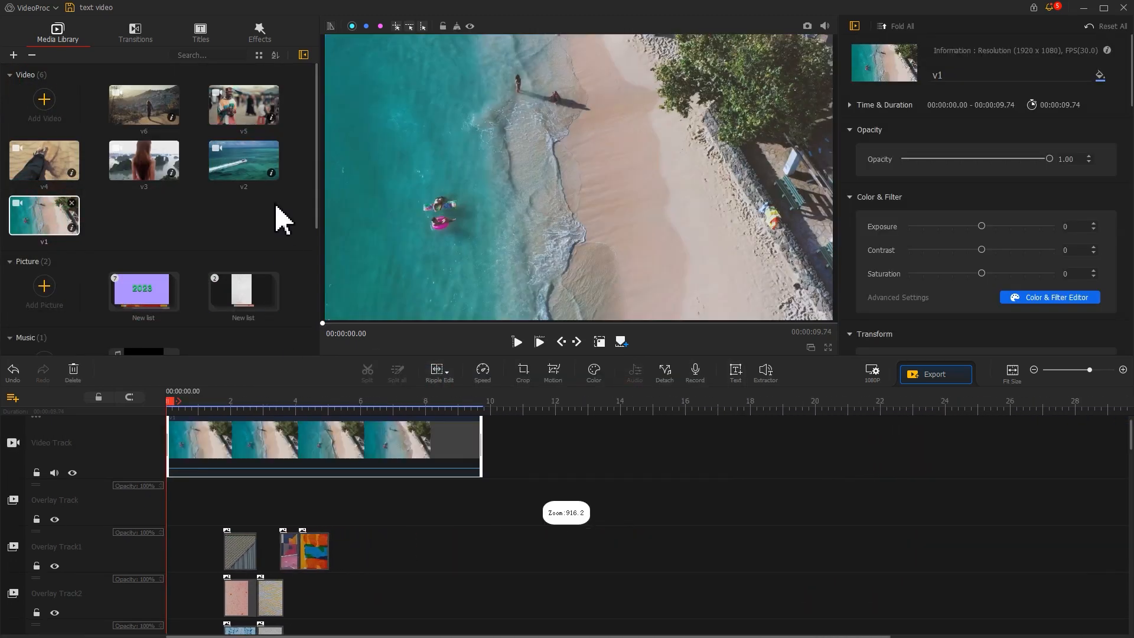
pyautogui.moveTo(260, 172); pyautogui.dragTo(547, 437)
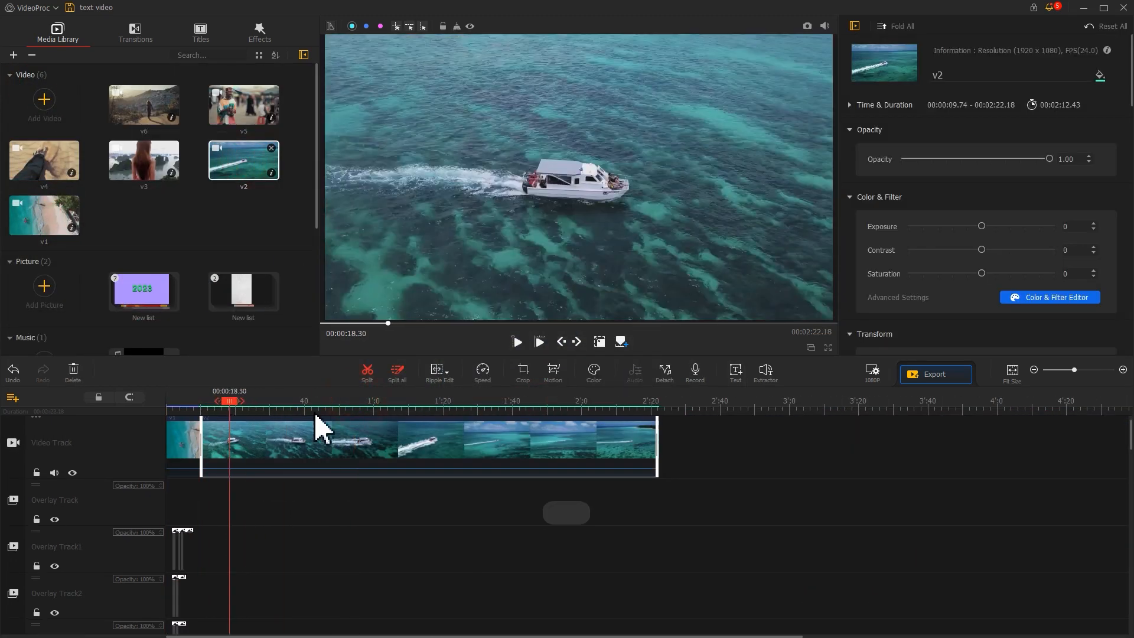
pyautogui.moveTo(438, 443); pyautogui.dragTo(229, 443)
pyautogui.moveTo(165, 174); pyautogui.dragTo(248, 440)
pyautogui.moveTo(65, 168); pyautogui.dragTo(277, 437)
pyautogui.moveTo(221, 121); pyautogui.dragTo(413, 440)
pyautogui.moveTo(143, 104); pyautogui.dragTo(484, 440)
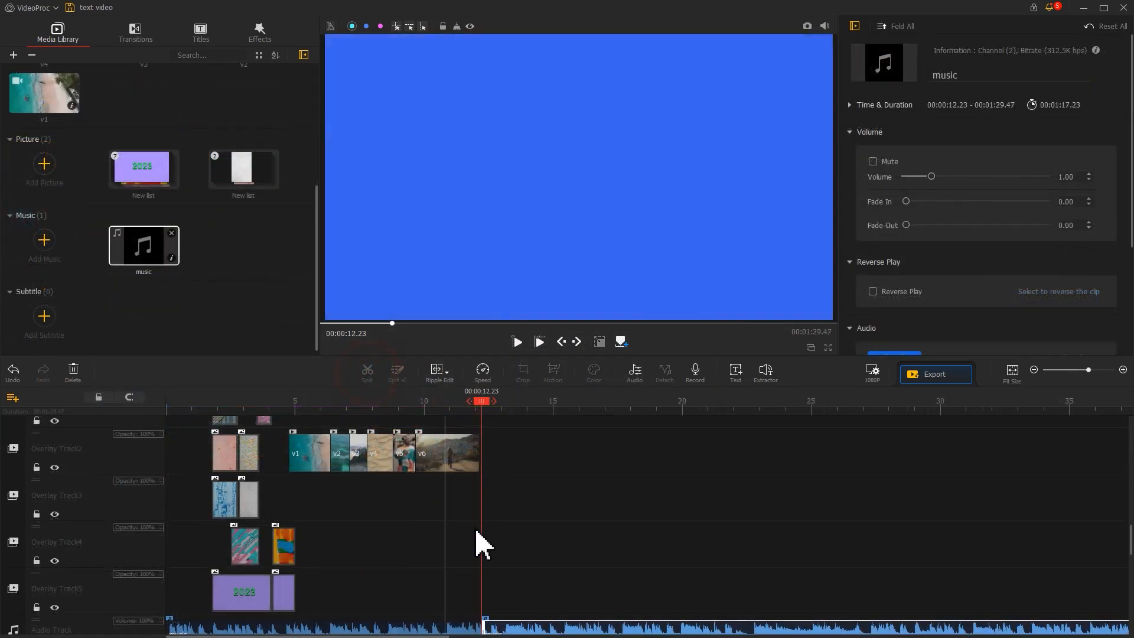
# Delete the part of the music clip after 12.23 s, where the v6 clip ends, and select the remaining music.
pyautogui.press('Delete')
pyautogui.click(456, 625)
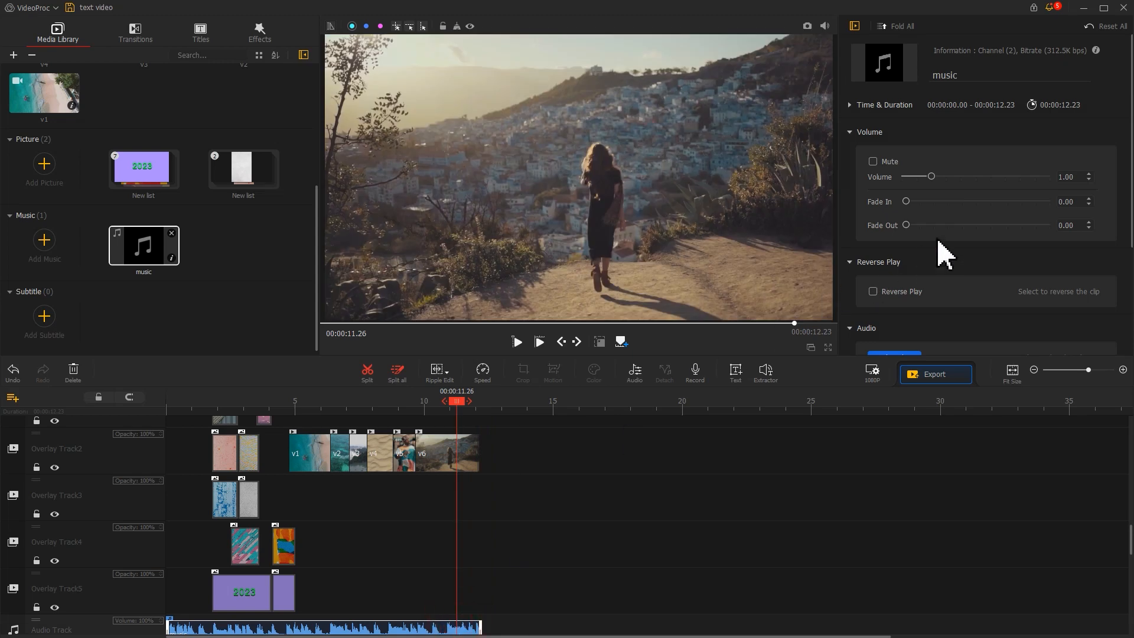